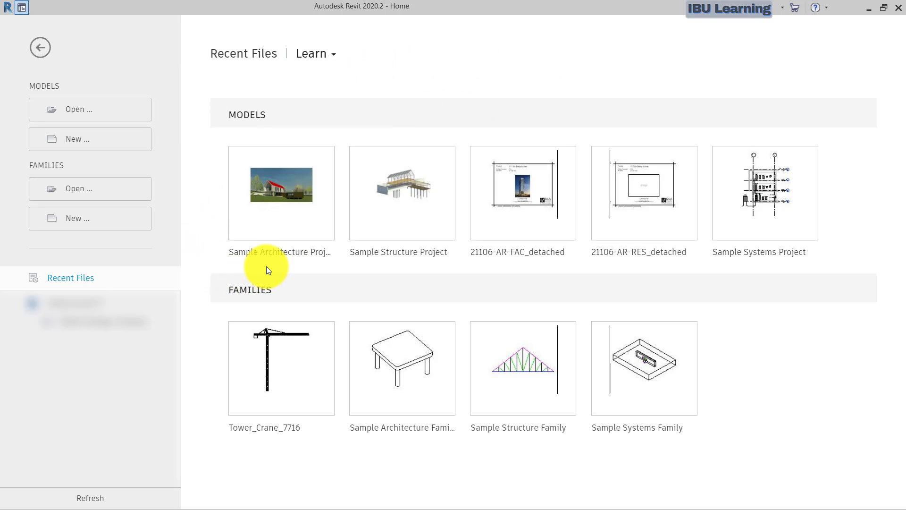
Step: Open the Sample Architecture Project from the recent models
mouse_move(263, 259)
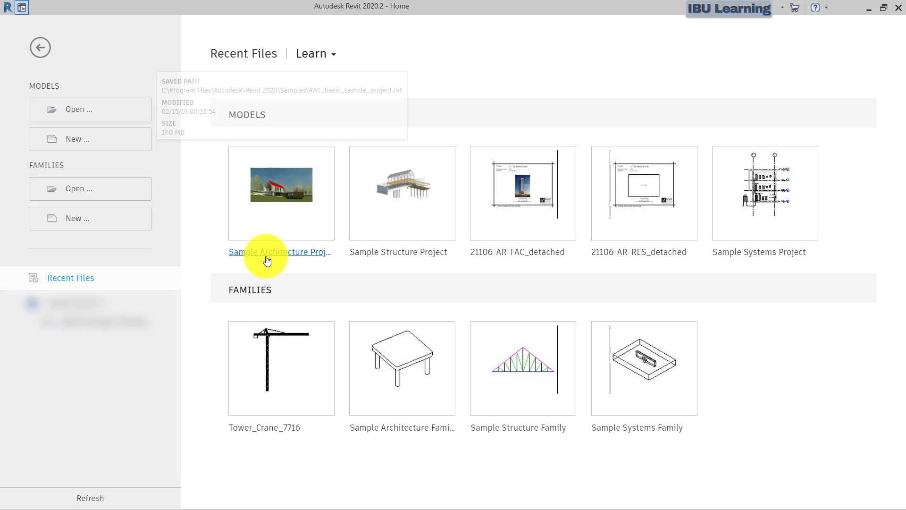
left_click(289, 226)
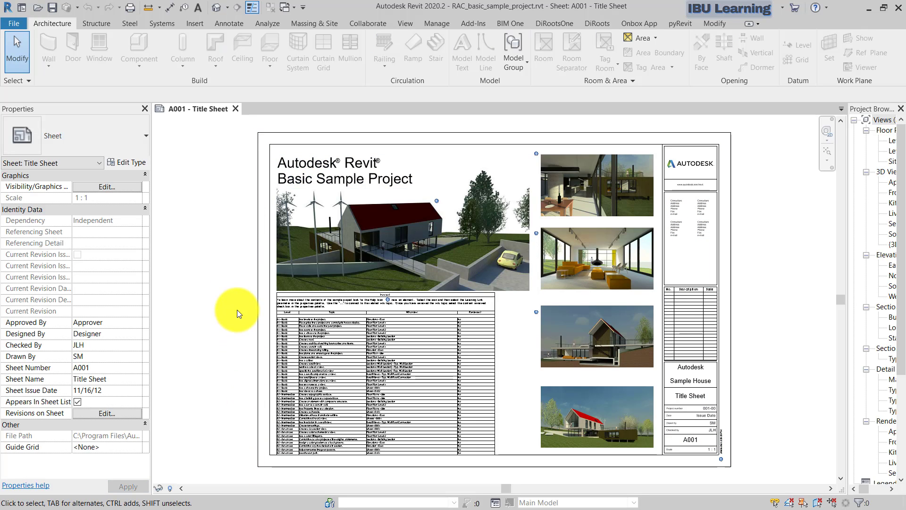
Step: Switch to File Explorer and browse to the folder C:\Program Files\Autodesk\Revit 2020
key("alt+Tab")
key("alt+Tab")
key("alt+Tab")
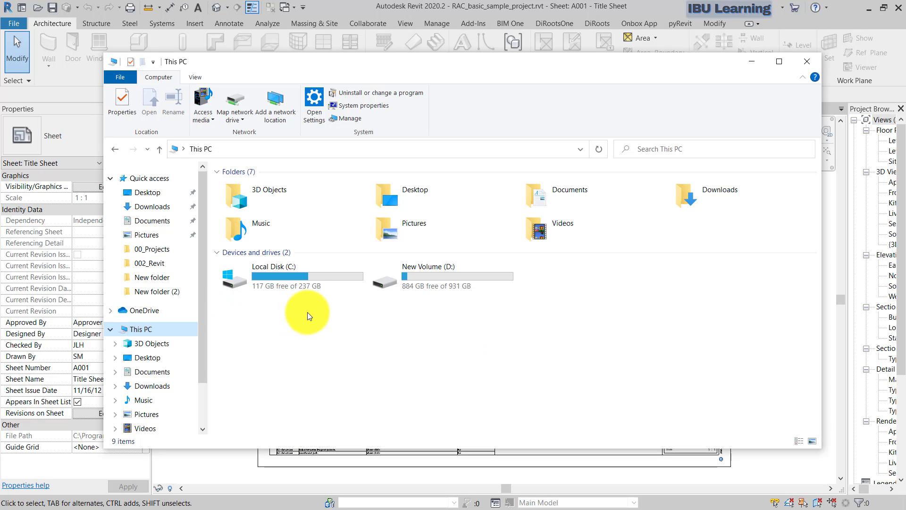
double_click(271, 276)
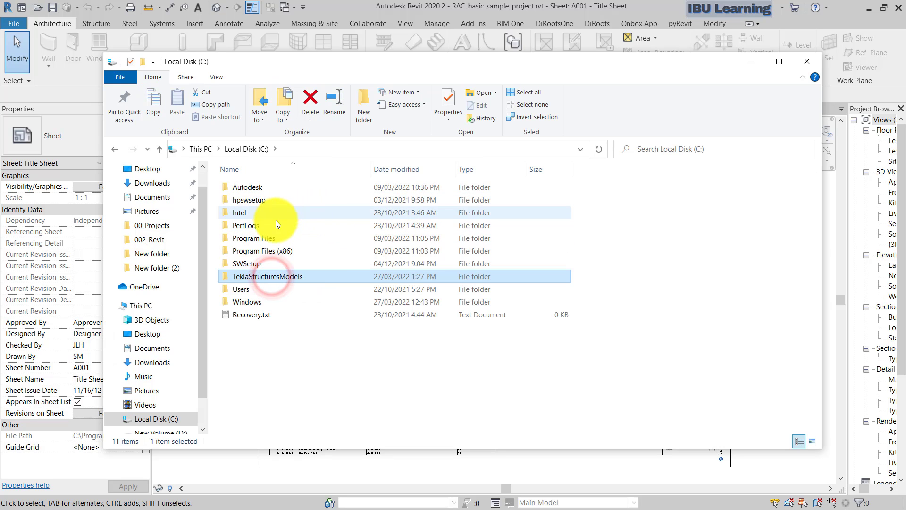
double_click(256, 239)
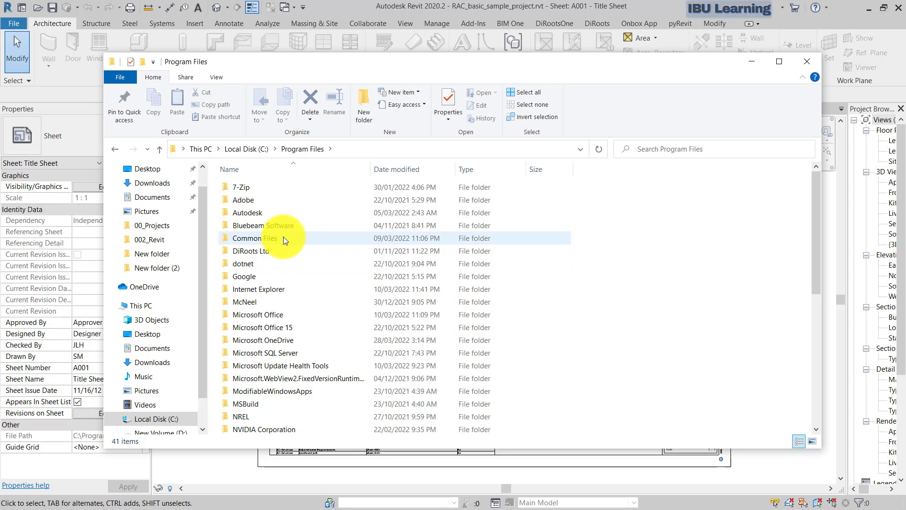
double_click(254, 213)
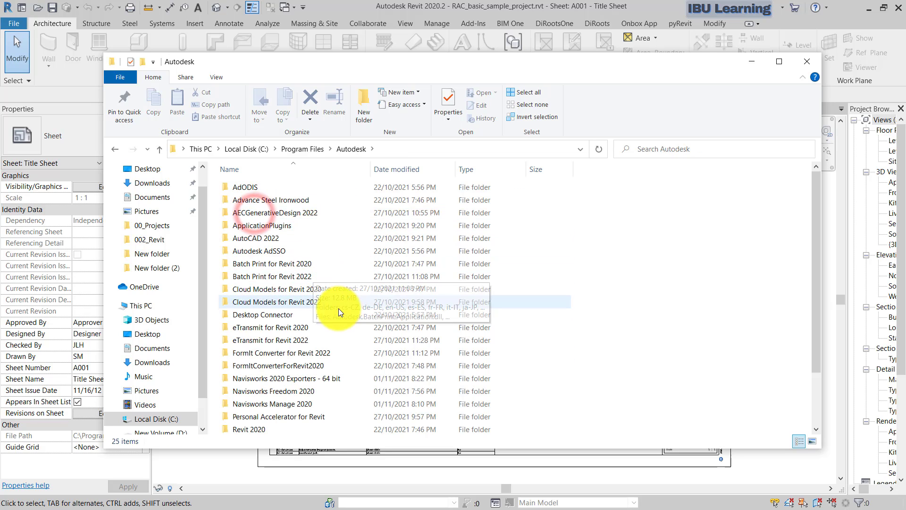
scroll(339, 309, "down", 2)
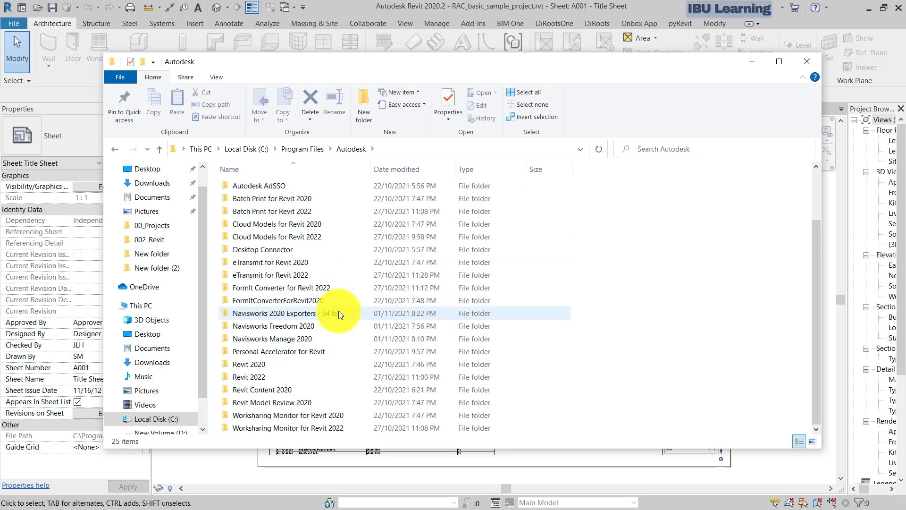
double_click(249, 364)
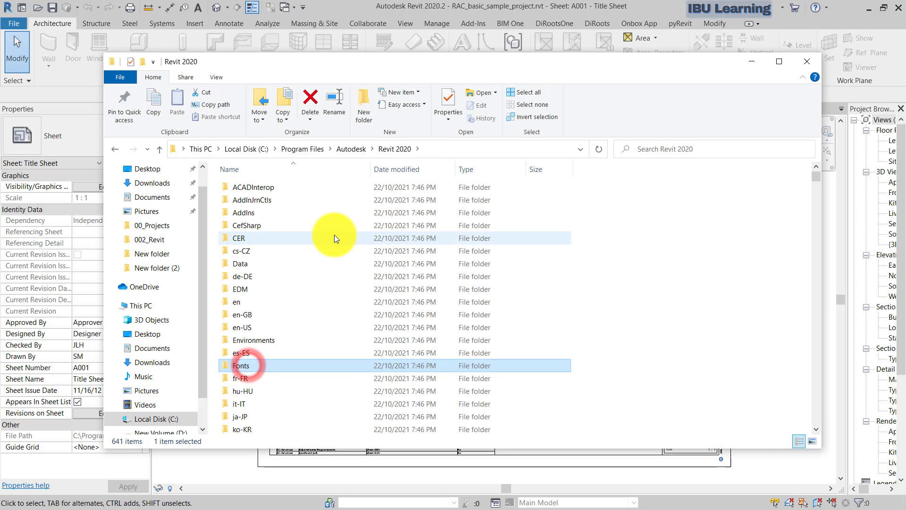
Step: Open the Samples folder to view the supplied sample files in a maximized window, and return to Revit
left_click_drag(554, 66, 540, 50)
left_click(633, 264)
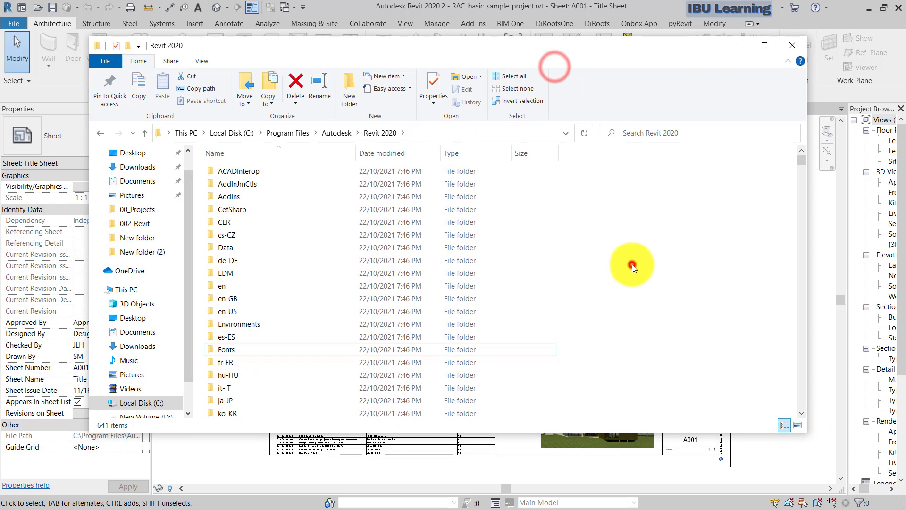
key("s")
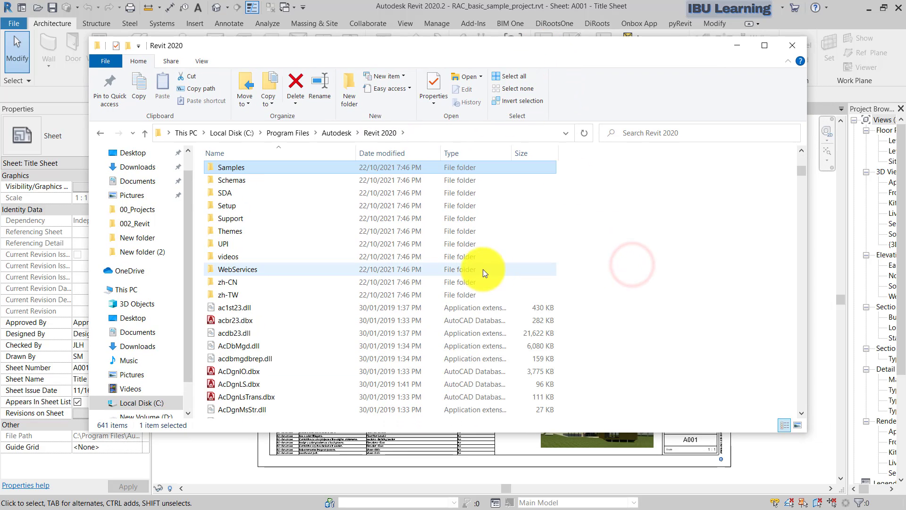
double_click(242, 167)
left_click(762, 47)
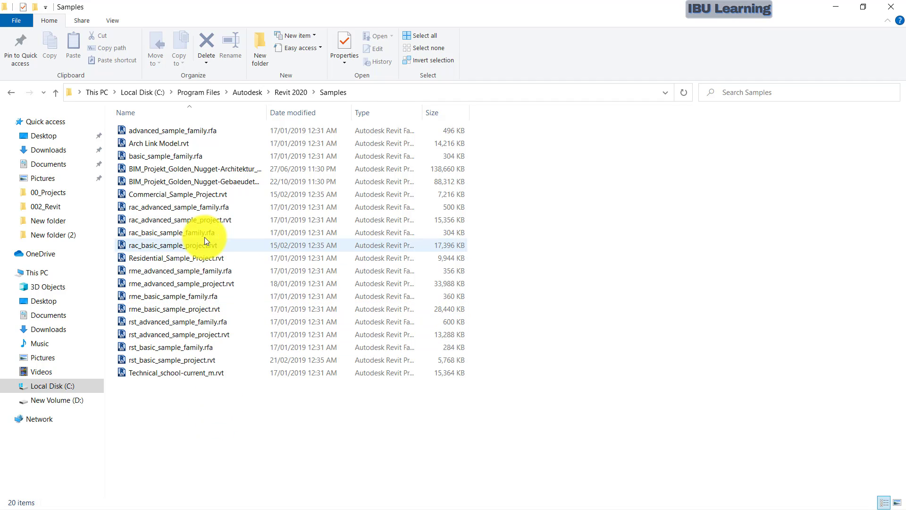
left_click(866, 5)
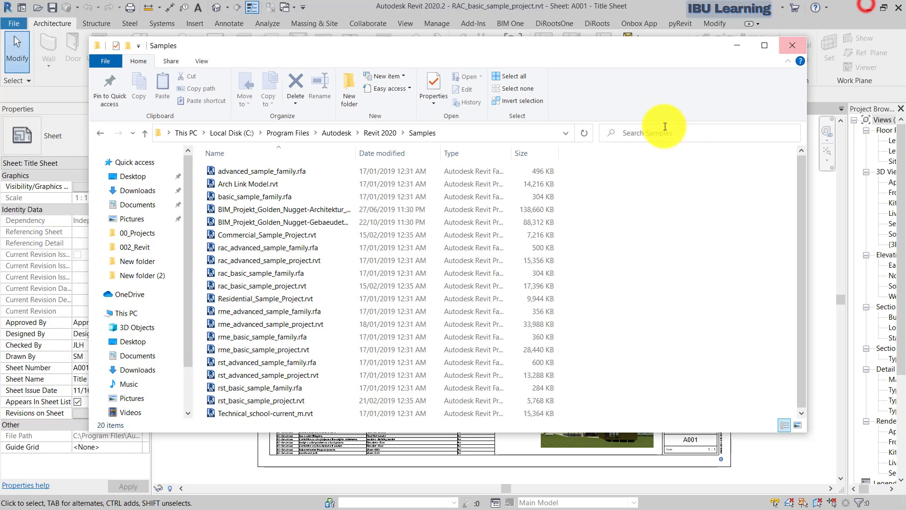
left_click(739, 45)
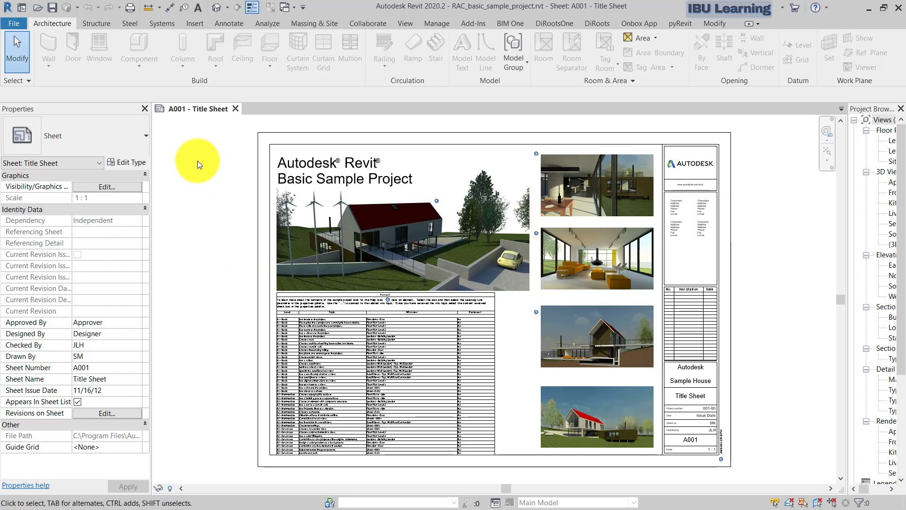
Step: Examine the title text, rendered images and topic table on the A001 title sheet
scroll(410, 201, "up", 4)
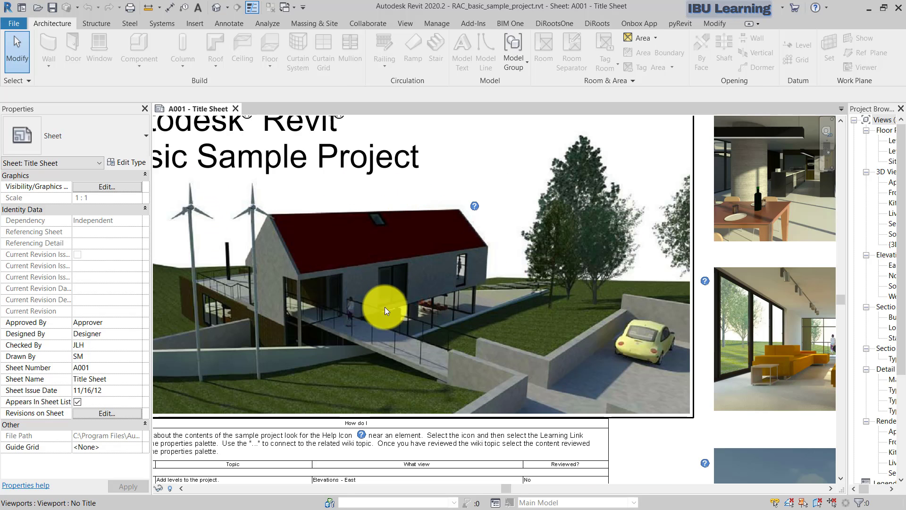
scroll(490, 217, "down", 2)
scroll(779, 258, "up", 1)
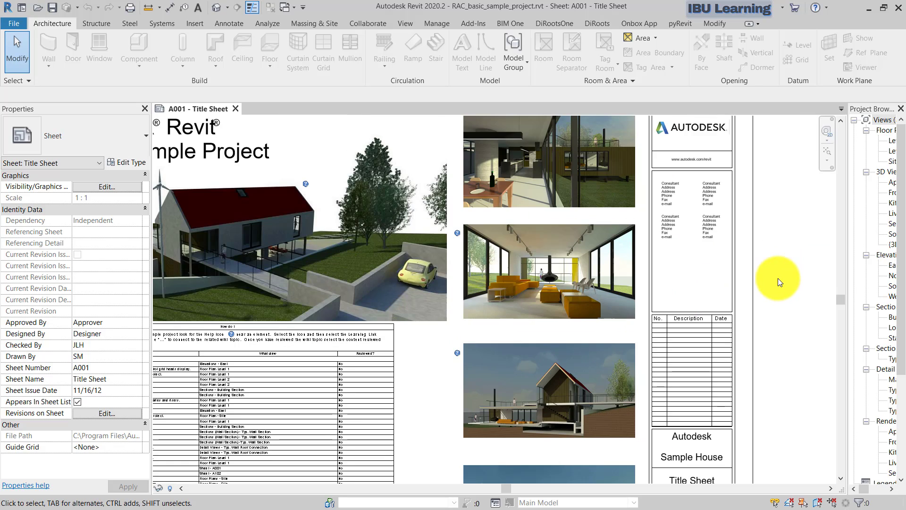
middle_click_drag(777, 289, 809, 409)
middle_click_drag(395, 376, 490, 273)
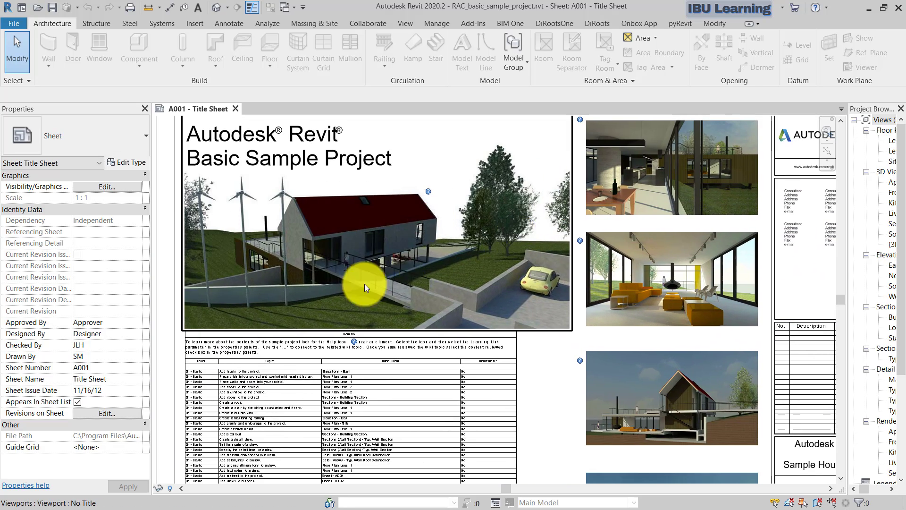
scroll(374, 230, "down", 1)
middle_click_drag(563, 333, 526, 319)
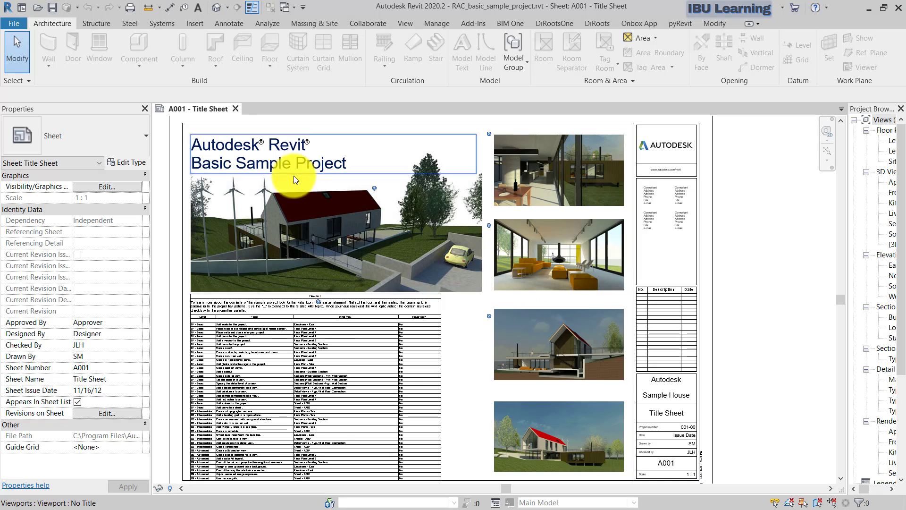
Step: Open the default 3D view of the house and widen the Project Browser so its view names are readable
left_click(215, 9)
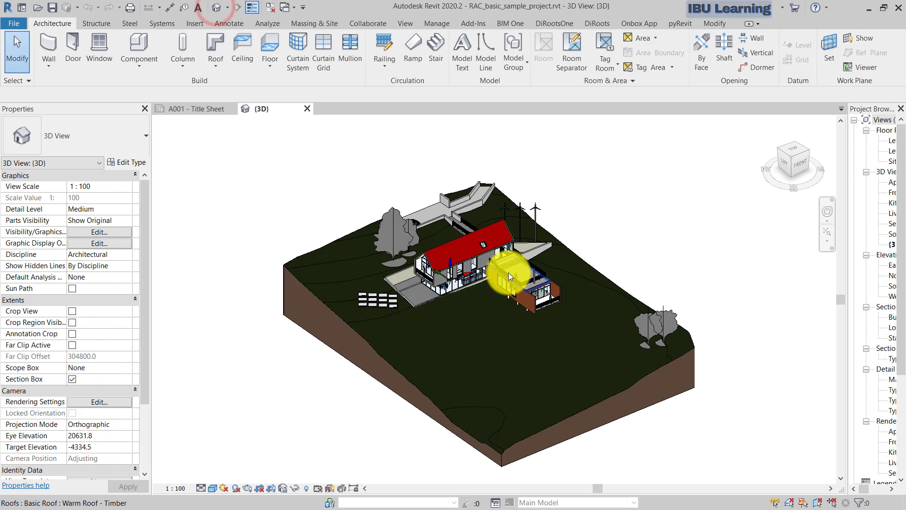
scroll(466, 330, "up", 2)
scroll(412, 277, "down", 3)
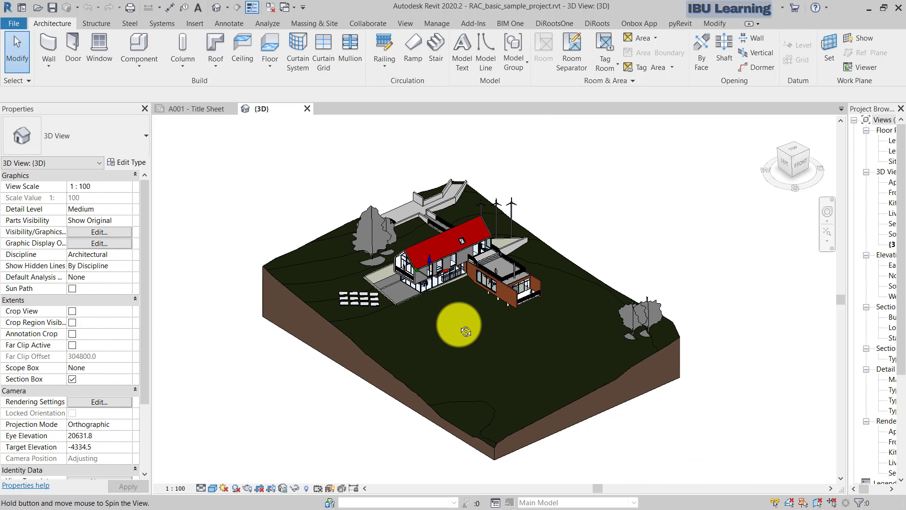
scroll(460, 283, "up", 3)
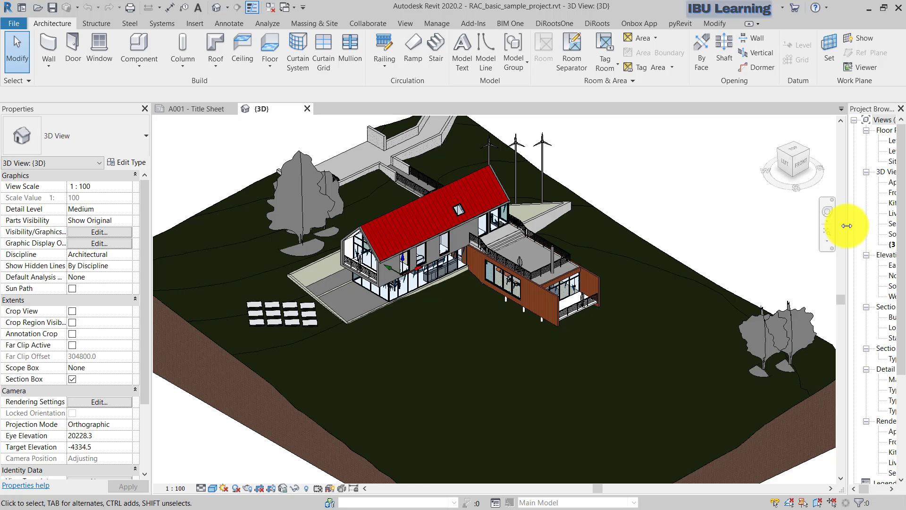
left_click_drag(848, 226, 776, 225)
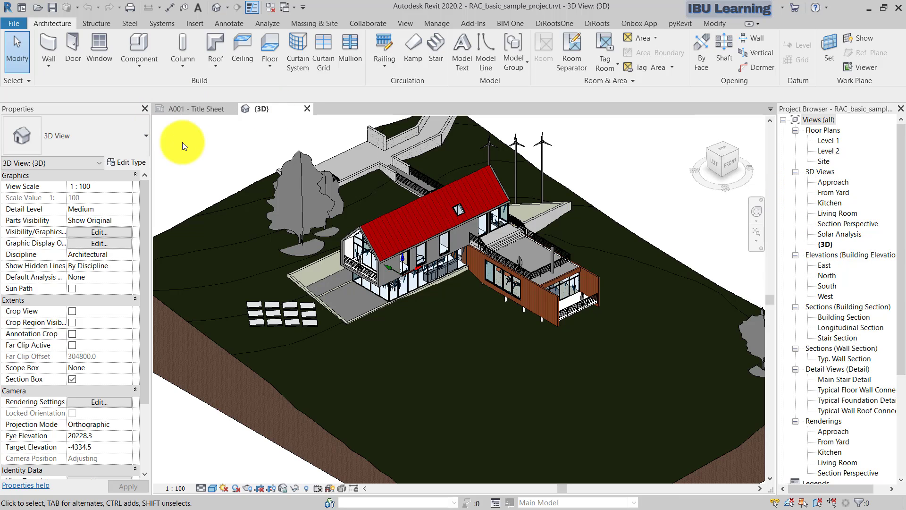
Step: Hide the Topography category in the 3D view through the Visibility/Graphic Overrides
key("v")
key("g")
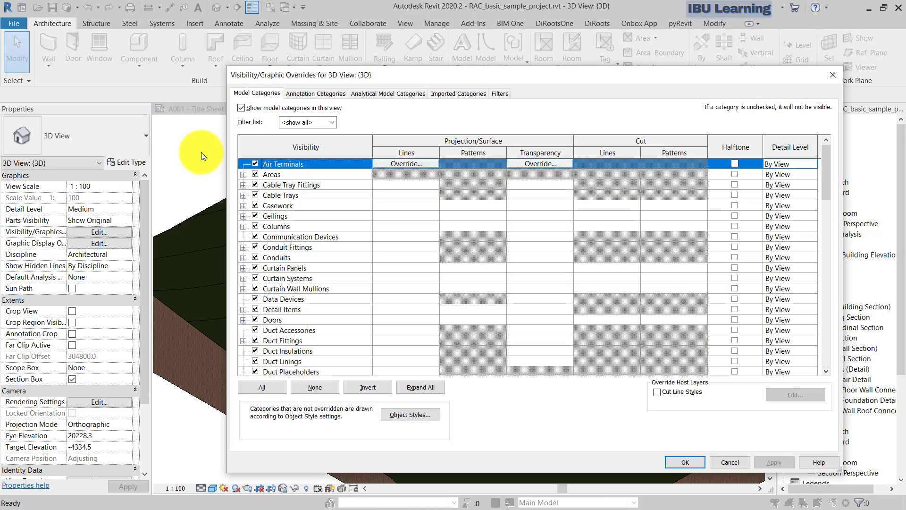
scroll(294, 289, "down", 1)
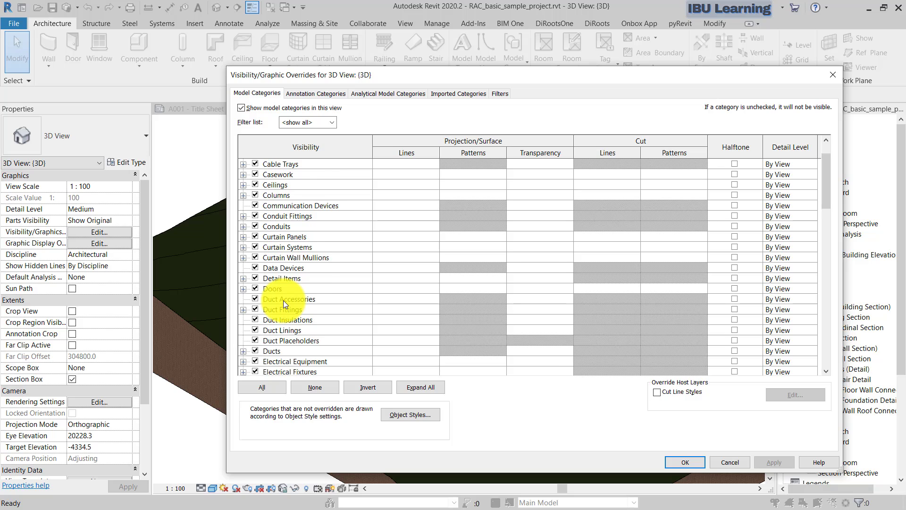
key("t")
scroll(319, 342, "down", 1)
left_click(257, 352)
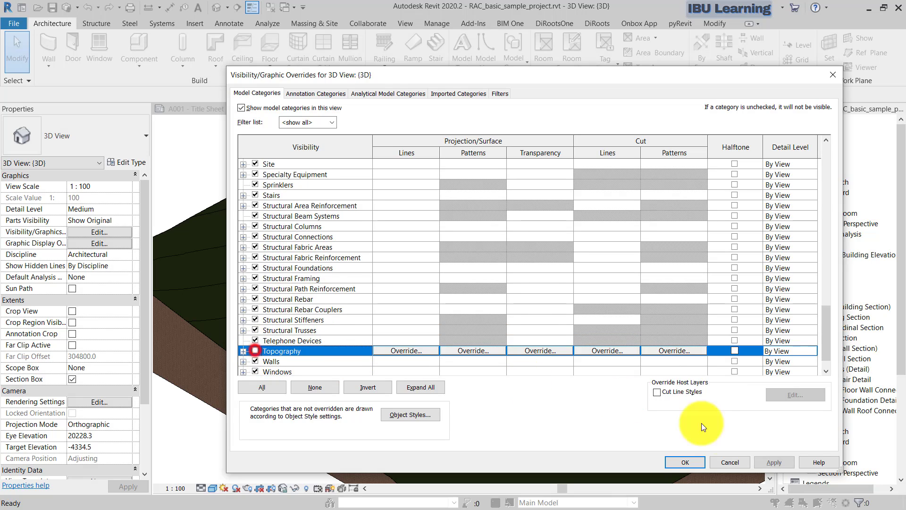
left_click(685, 462)
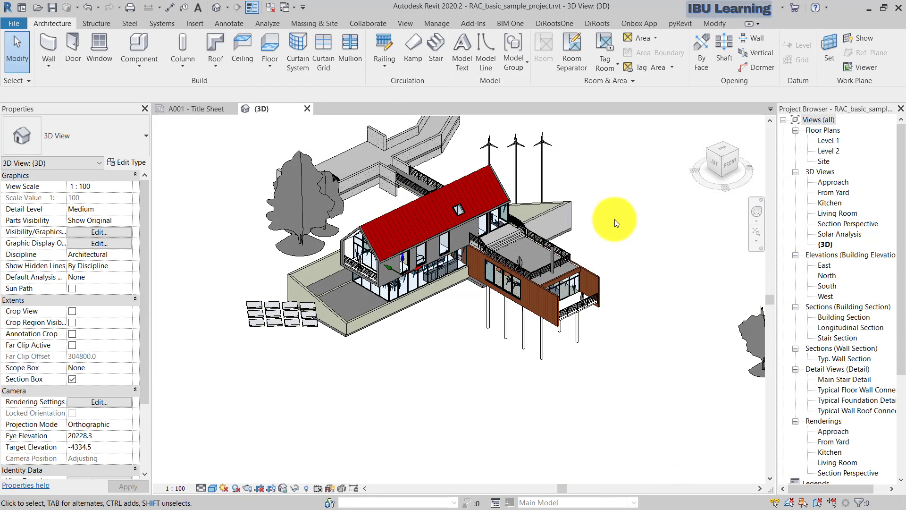
Step: Delete the 3D views from Approach through Solar Analysis, keeping only the {3D} view
scroll(614, 219, "down", 2)
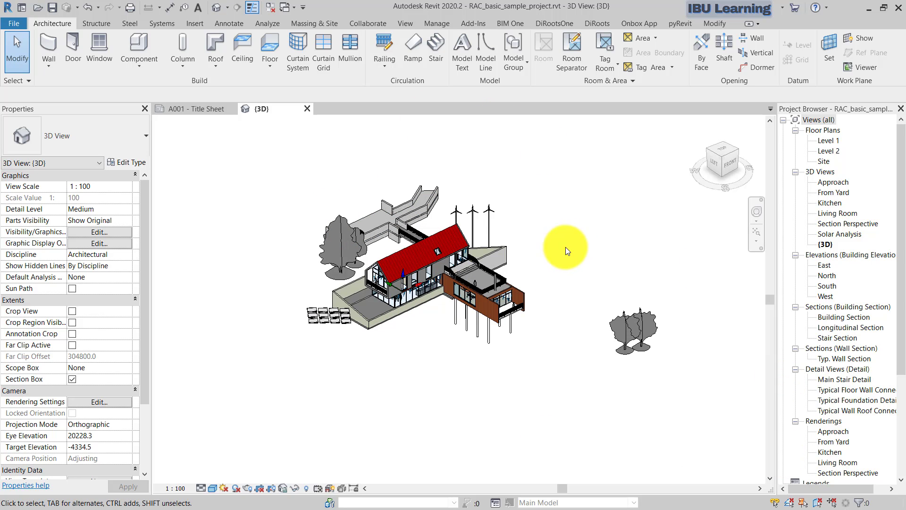
left_click(835, 183)
left_click(831, 233, "shift")
right_click(831, 233)
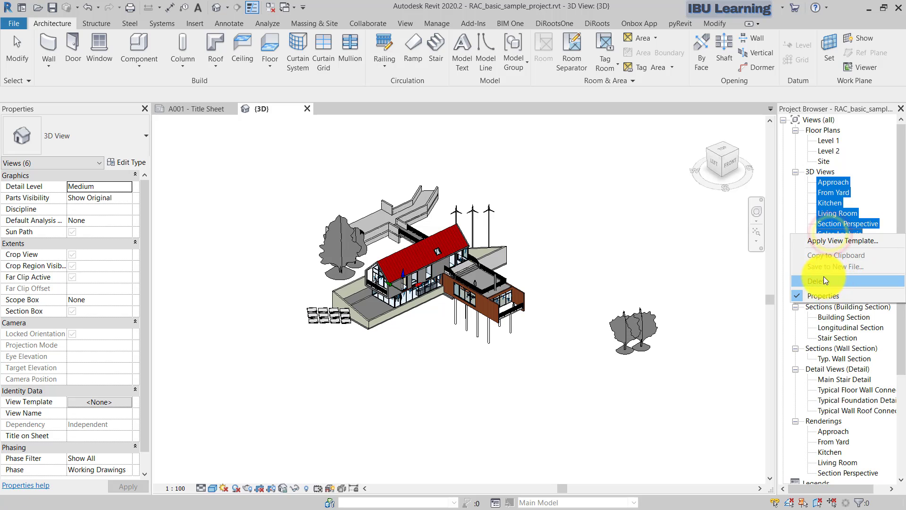
left_click(823, 278)
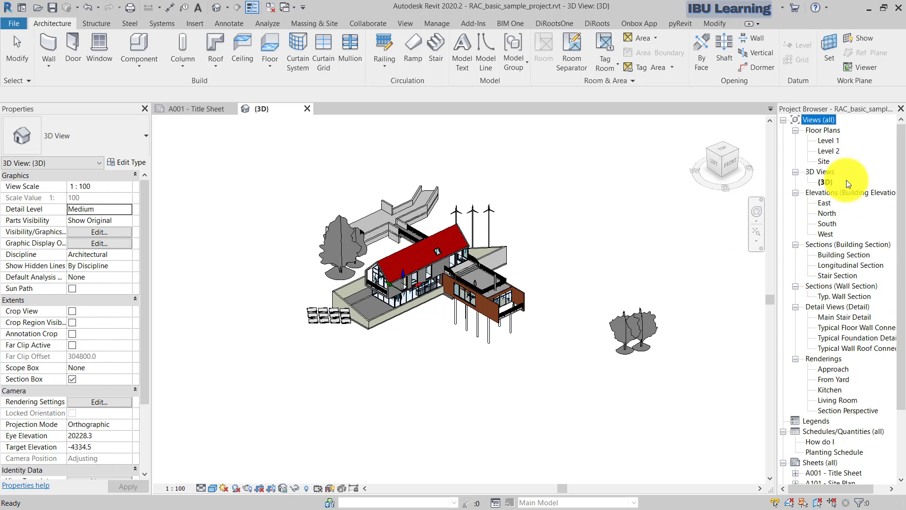
left_click(584, 212)
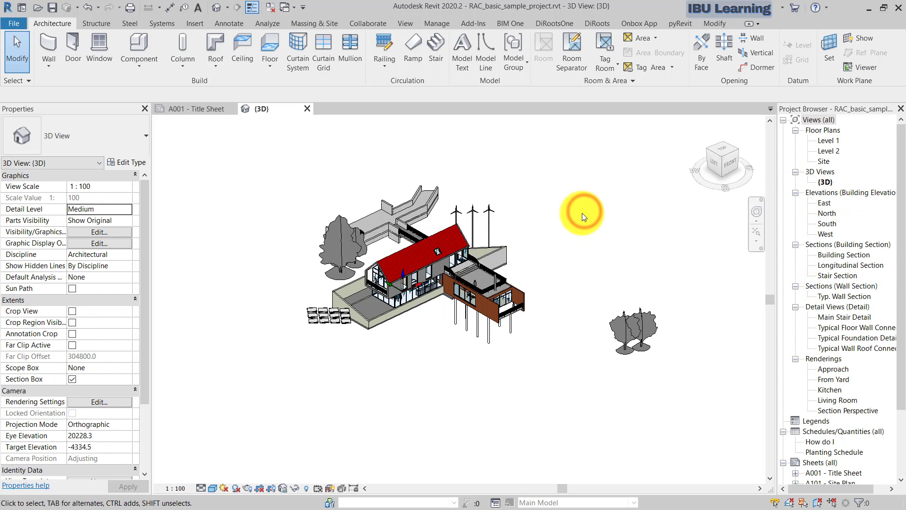
Step: Save the project as Option-1 in New folder (2) on the desktop
left_click(12, 21)
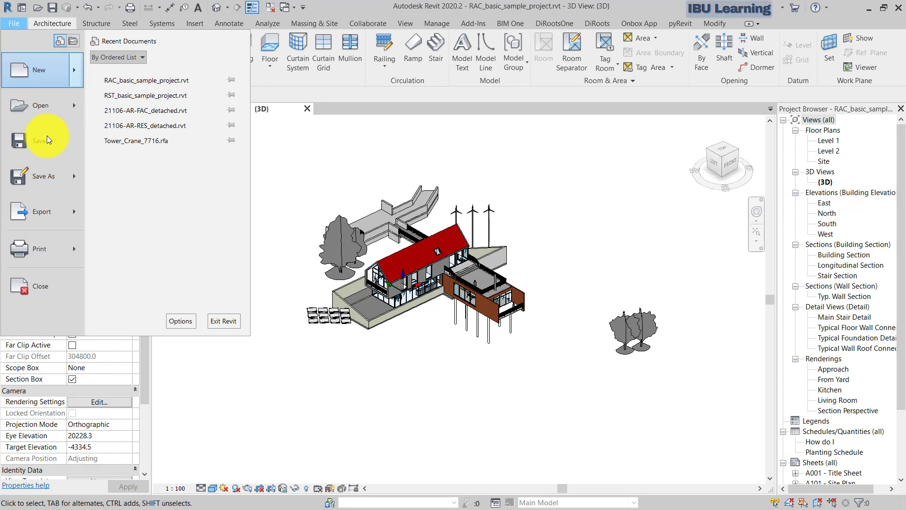
mouse_move(39, 178)
left_click(162, 128)
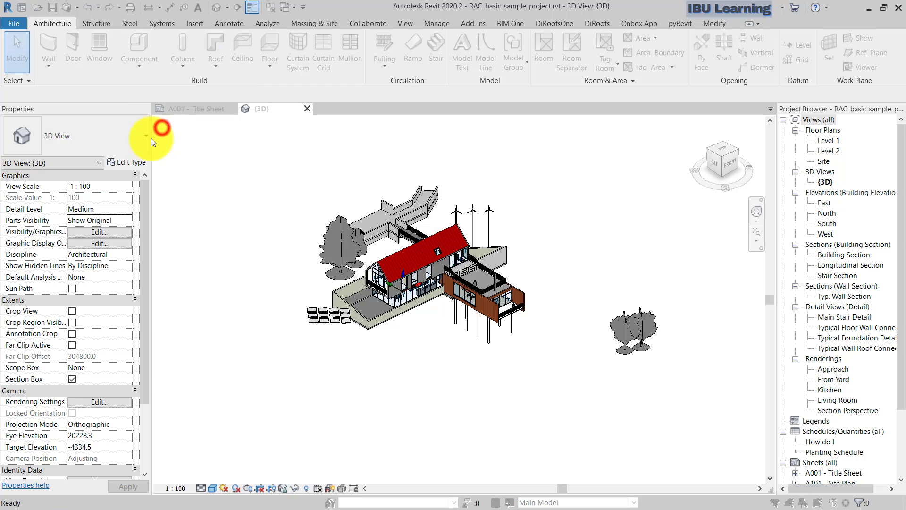
left_click(148, 319)
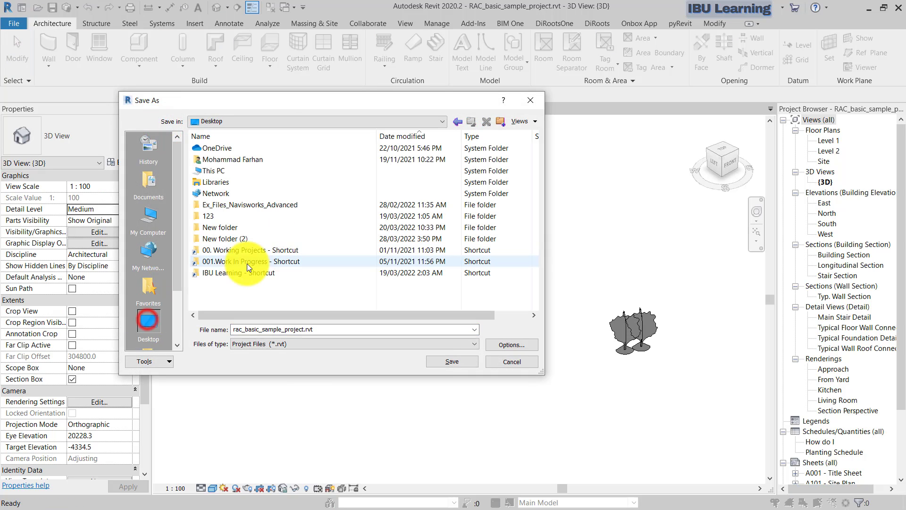
double_click(219, 238)
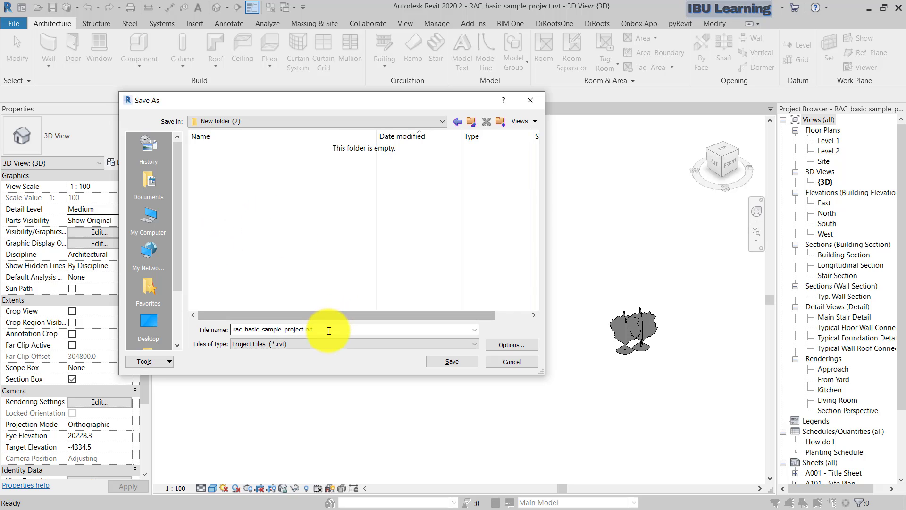
double_click(329, 331)
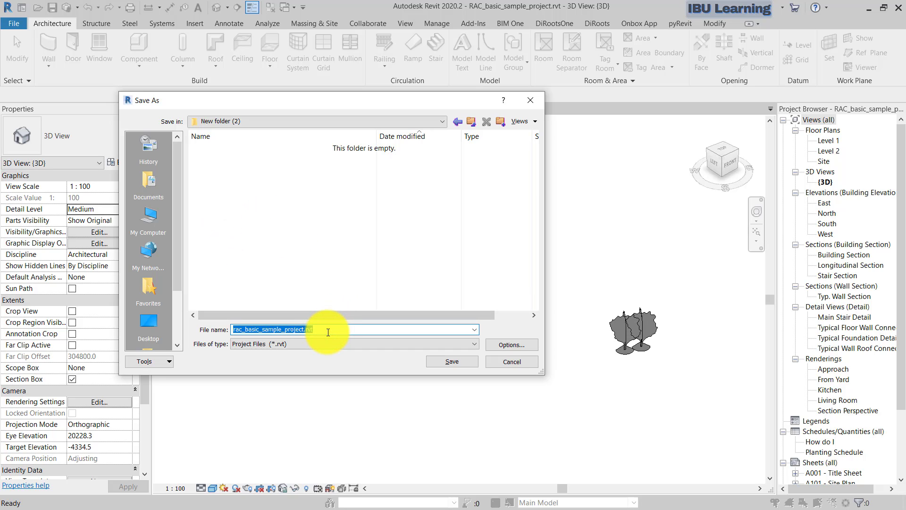
type("O")
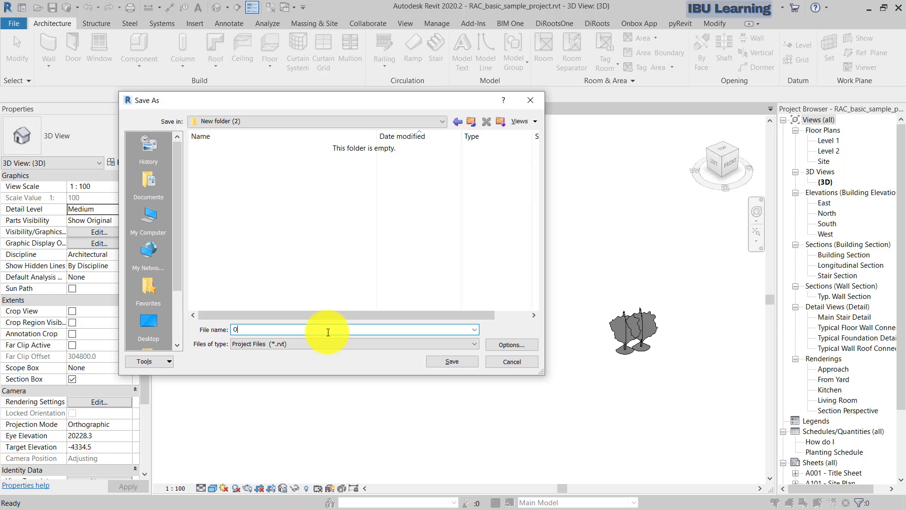
type("o")
key("BackSpace")
type("ptoi")
key("BackSpace")
key("BackSpace")
type("on")
key("Return")
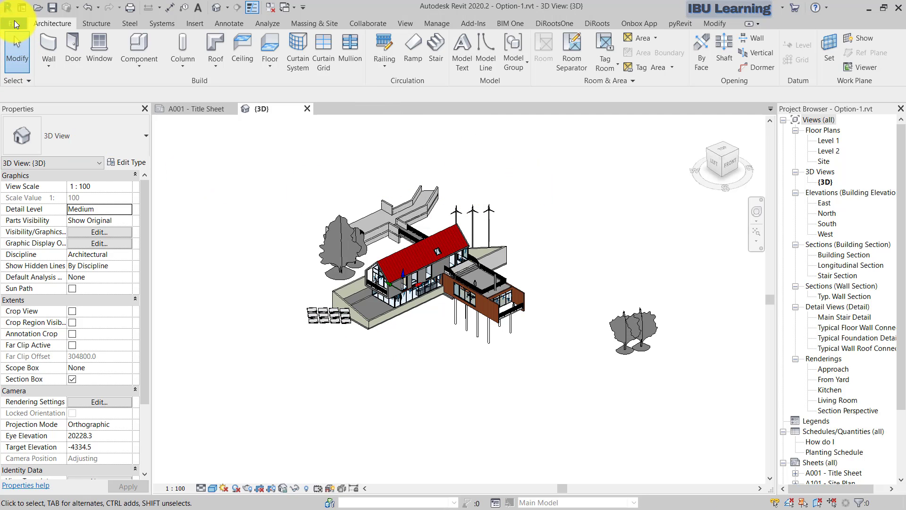
left_click(15, 24)
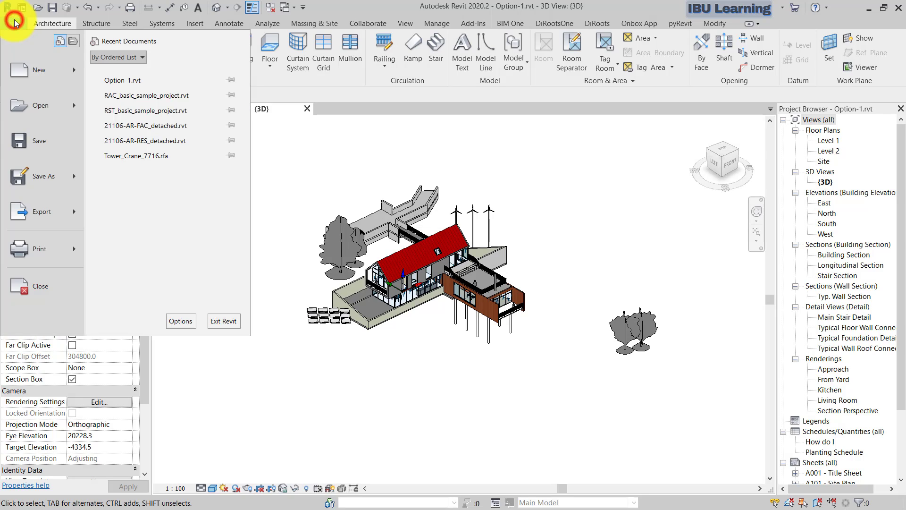
left_click(48, 212)
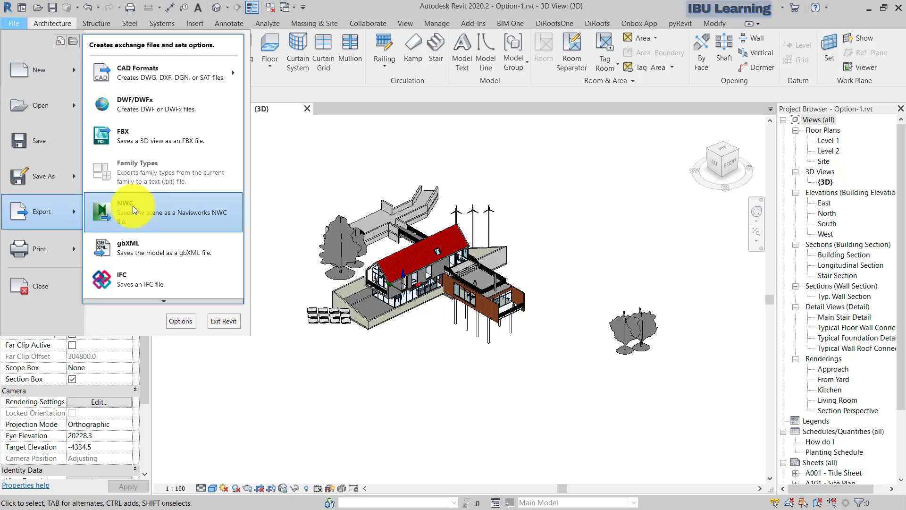
left_click(289, 273)
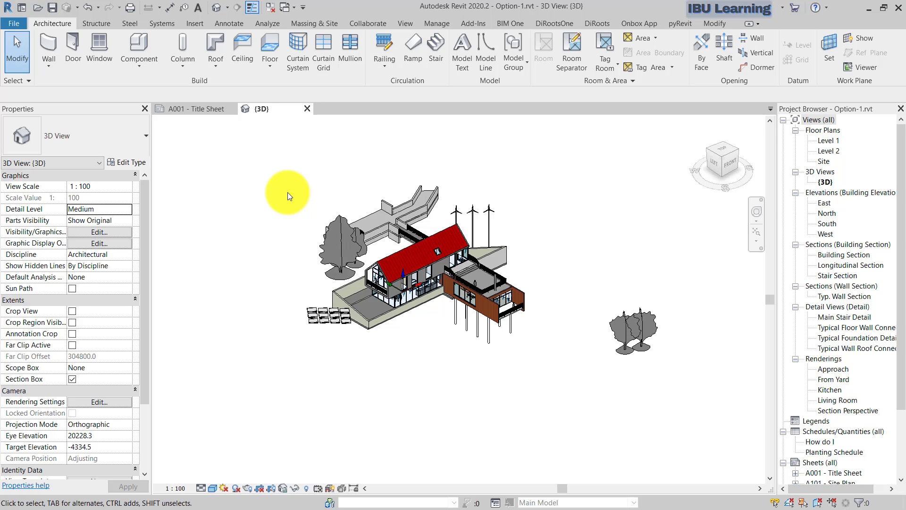
Step: Start exporting the 3D view as a Navisworks NWC file
left_click(17, 23)
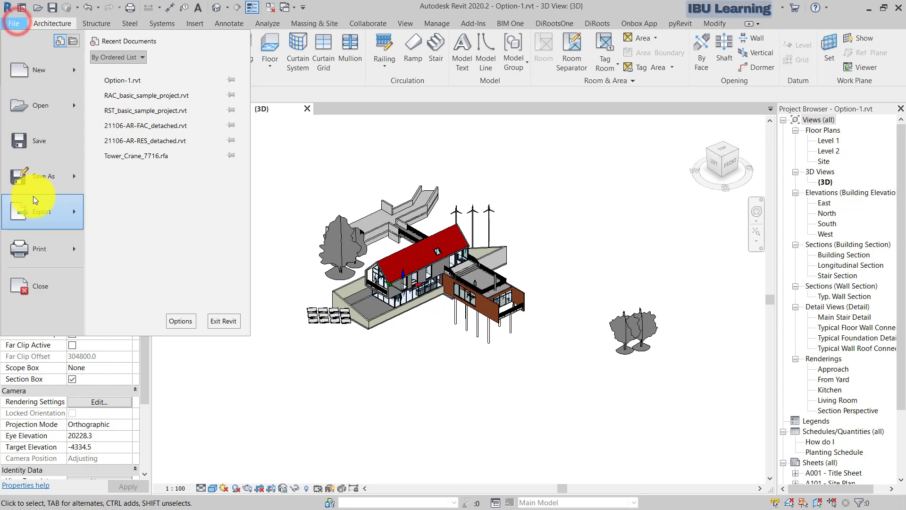
left_click(32, 212)
left_click(126, 211)
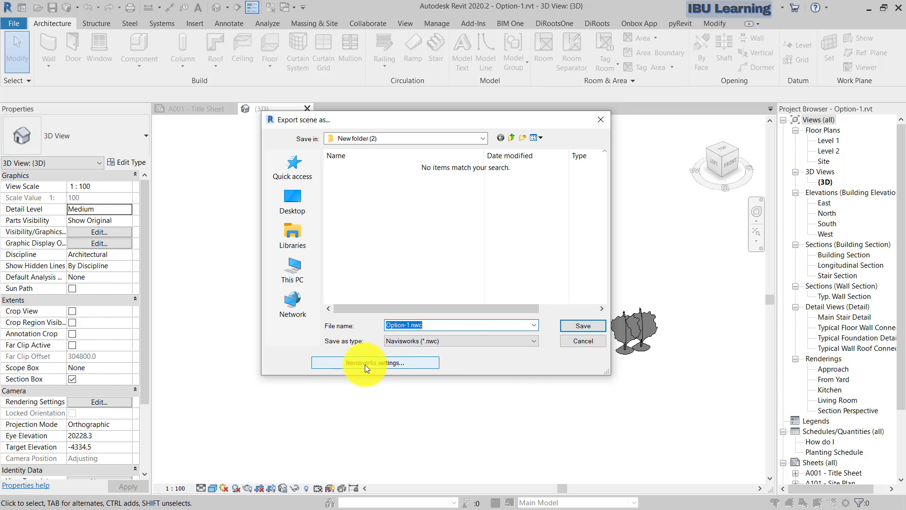
Step: Review the Navisworks export settings, covering the Revit file reader options, the Coordinates choices and the interface display units, and close them without changes
left_click(365, 364)
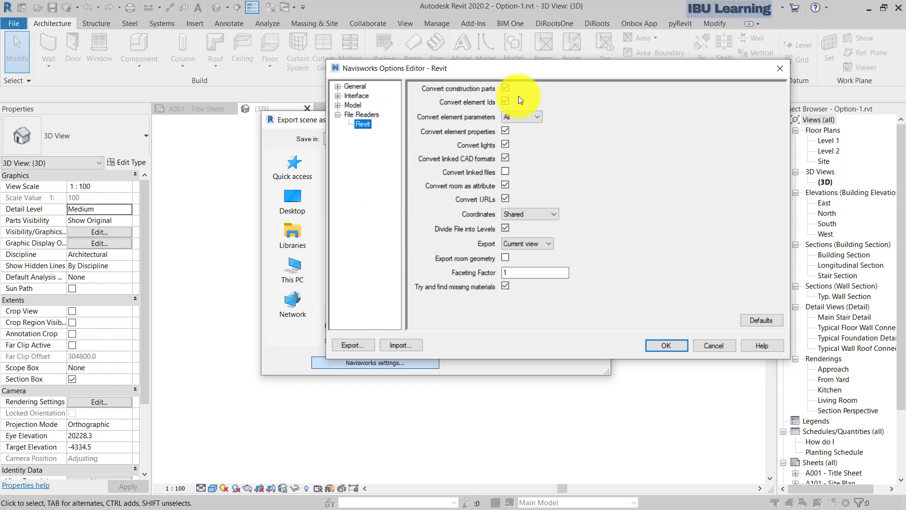
left_click_drag(526, 72, 519, 73)
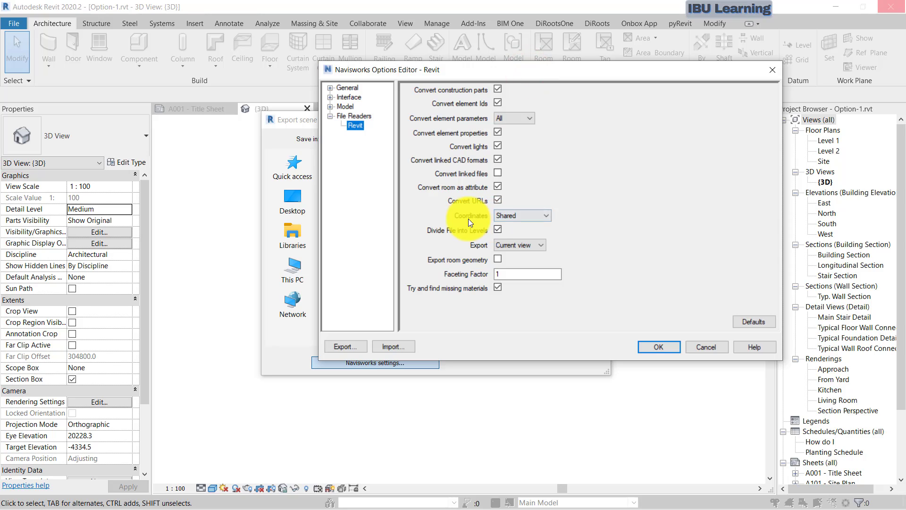
left_click(540, 216)
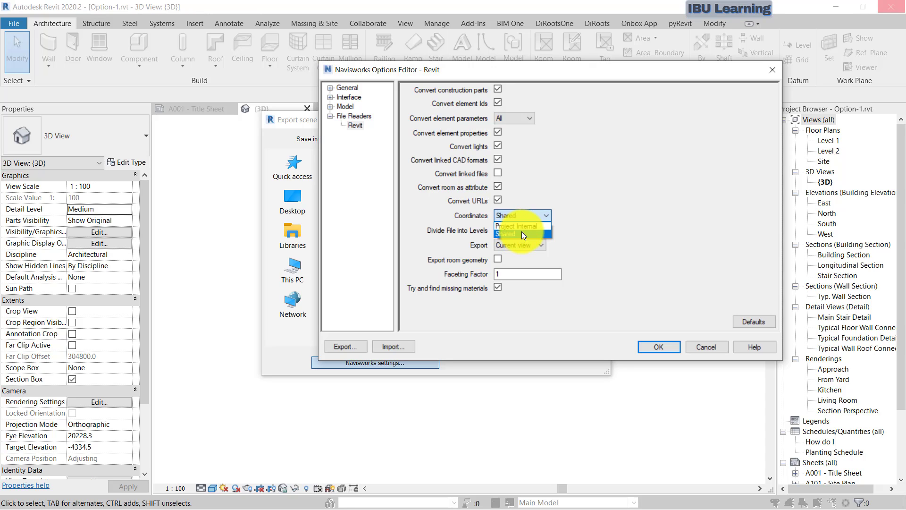
left_click(605, 185)
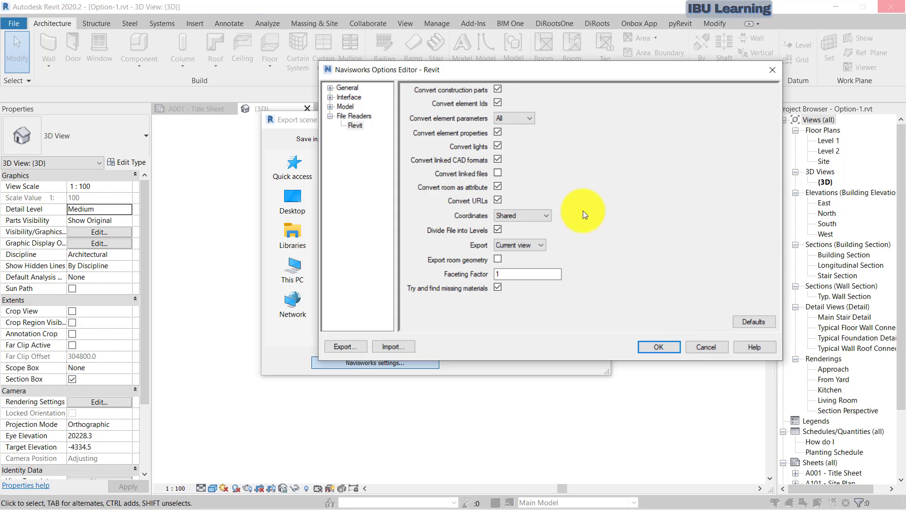
left_click(341, 97)
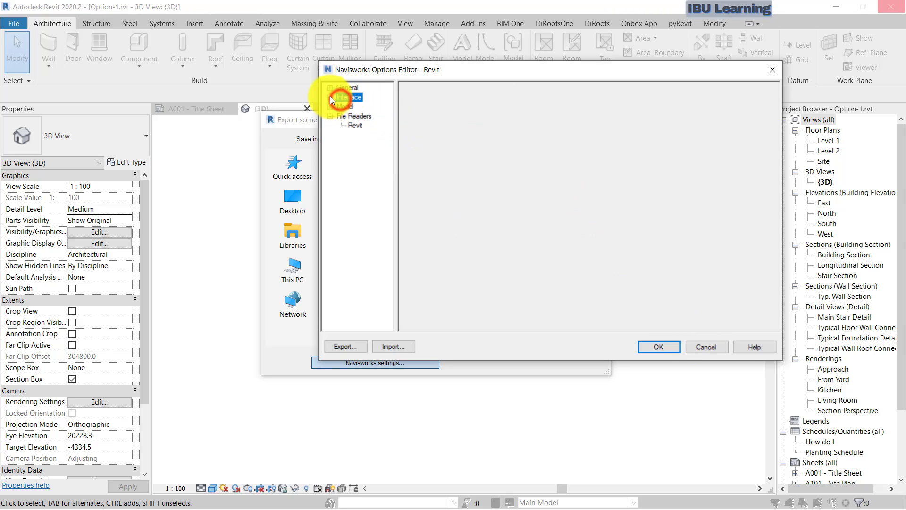
left_click(330, 97)
left_click(363, 108)
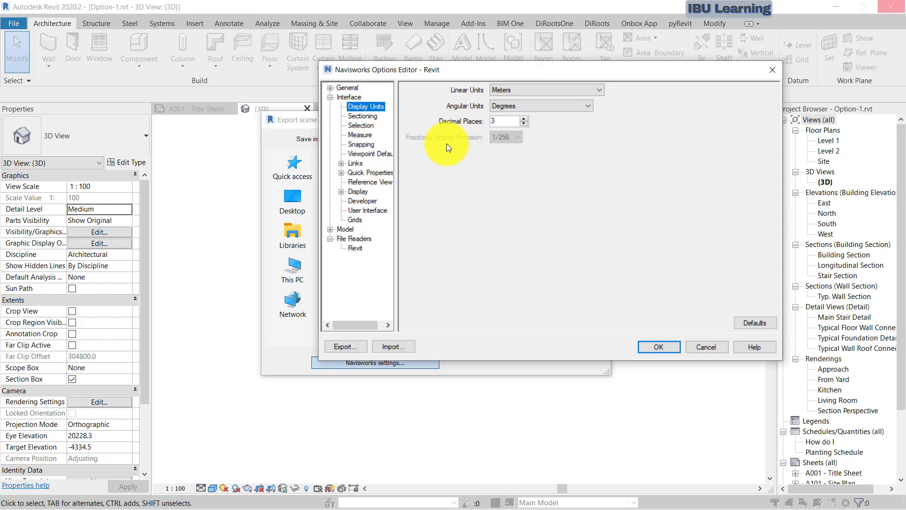
left_click(330, 97)
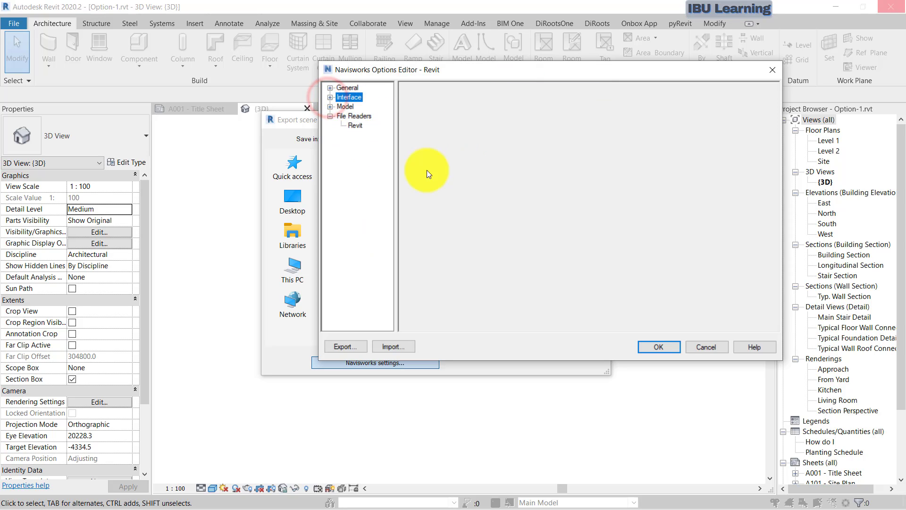
left_click(712, 346)
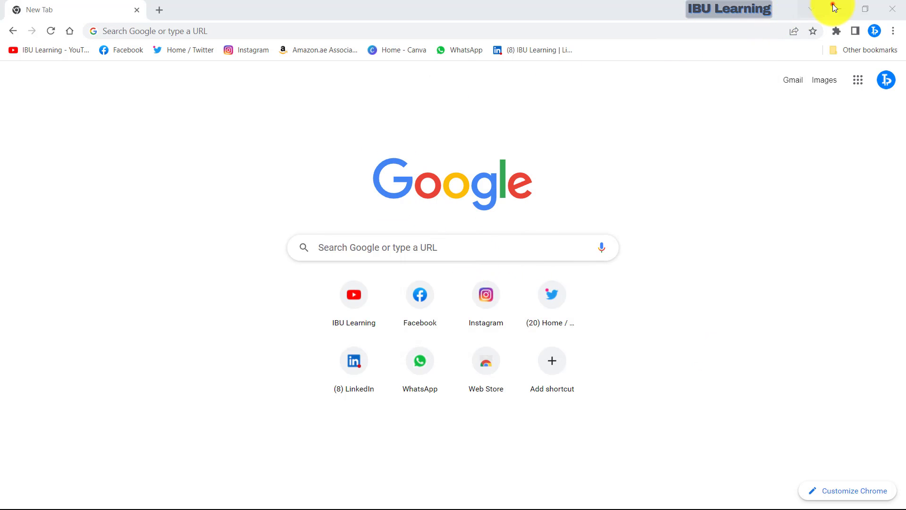
Step: Return to the export dialog and save the scene as Option-1.nwc in New folder (2)
left_click(834, 6)
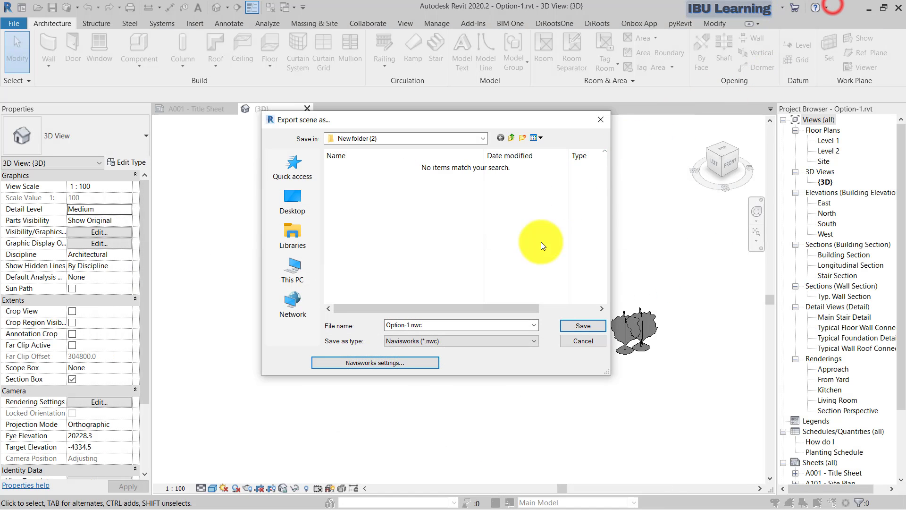
left_click(588, 326)
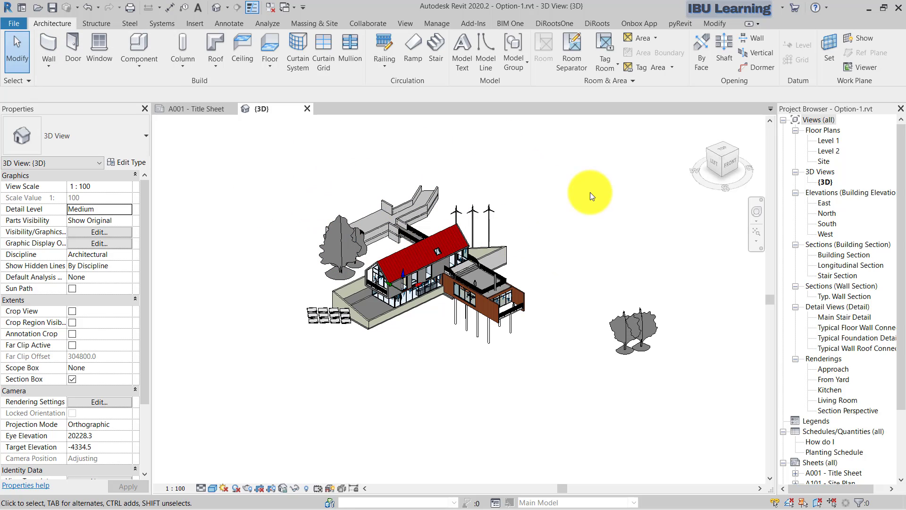
Step: Save a copy of the project as Option-2 in New folder (2), leaving the file save options as they are
left_click(15, 24)
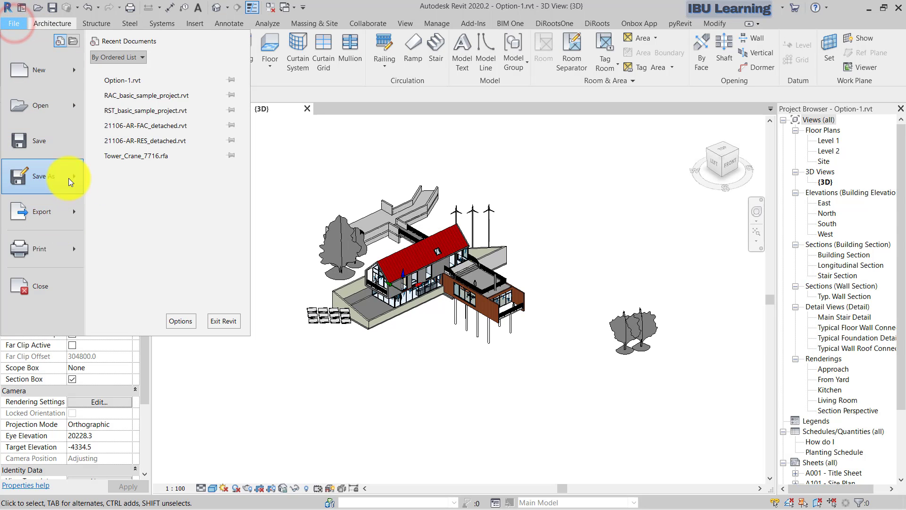
mouse_move(56, 175)
left_click(129, 124)
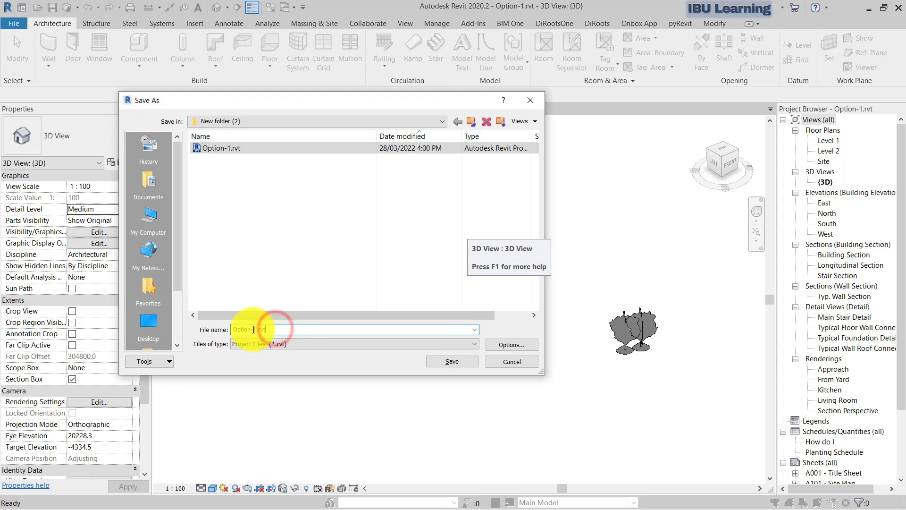
left_click_drag(253, 329, 297, 329)
type("2")
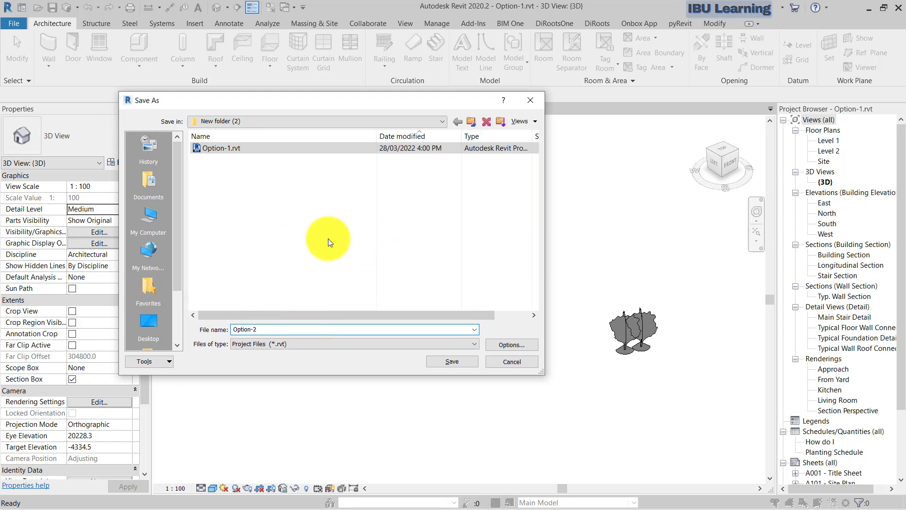
left_click(511, 344)
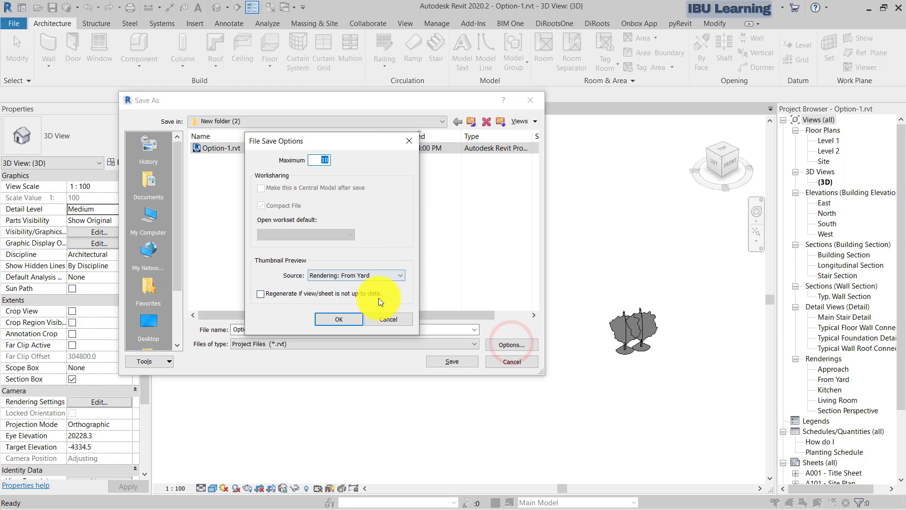
left_click(379, 319)
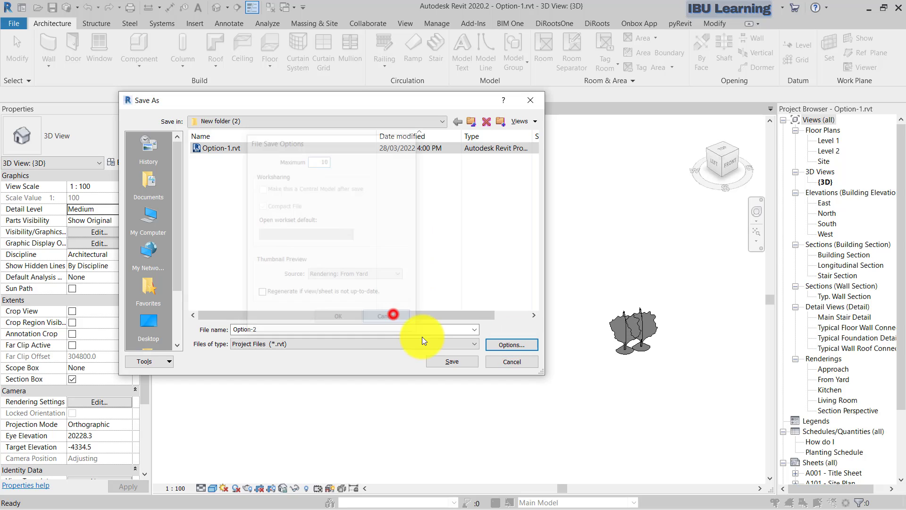
left_click(452, 361)
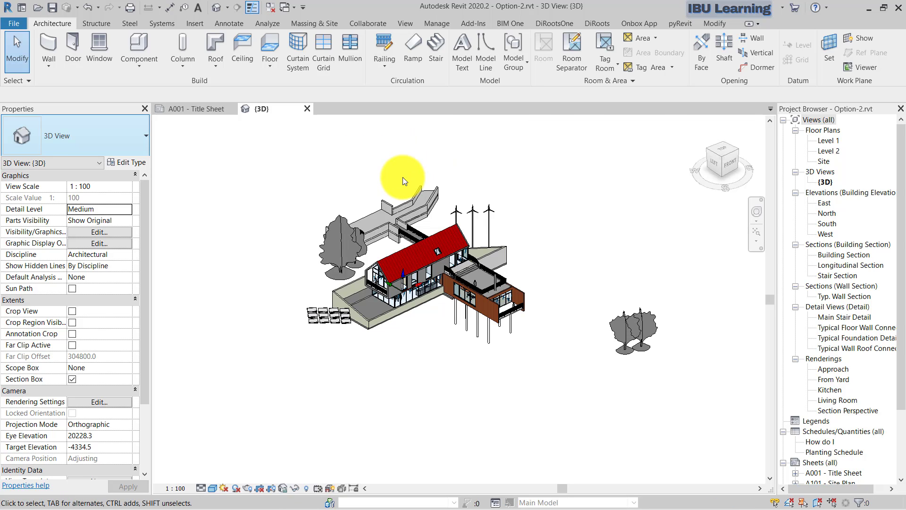
Step: Export the 3D view as Option-2.nwc into New folder (2) with the Navisworks 2020 external tool
middle_click_drag(429, 178, 449, 190)
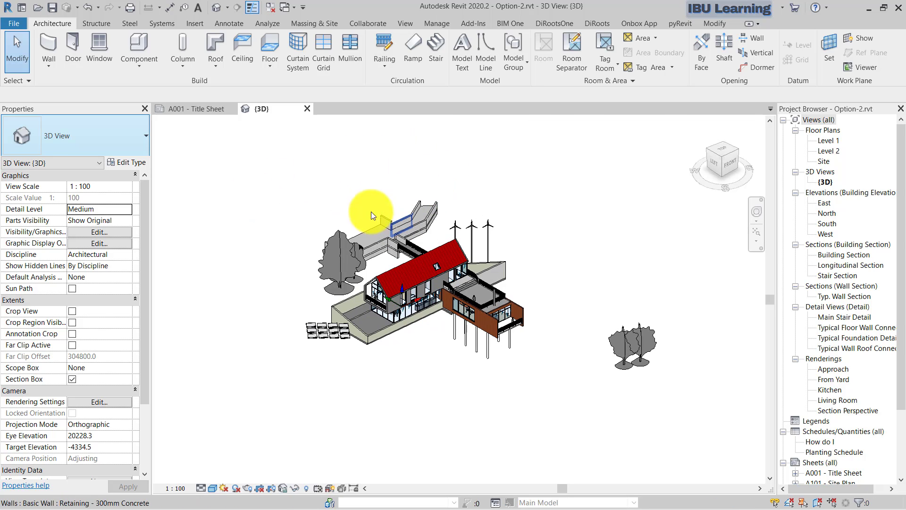
left_click(473, 23)
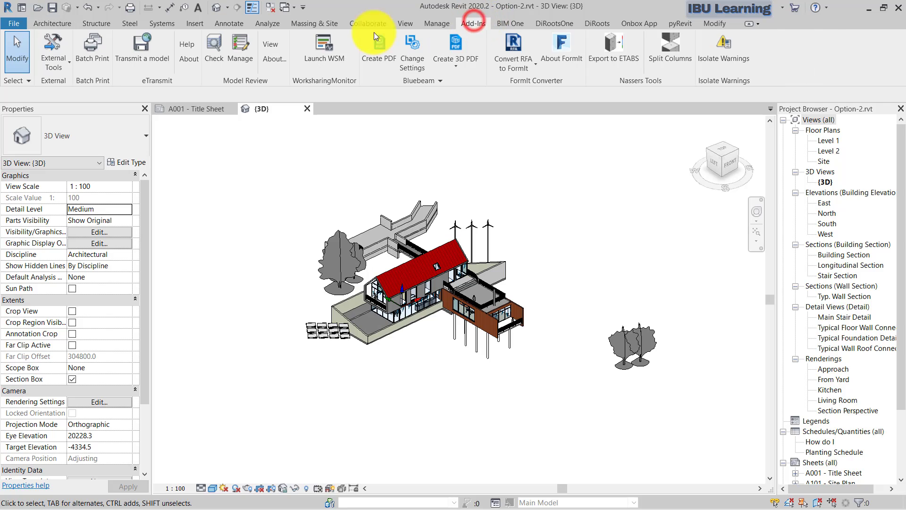
left_click(53, 59)
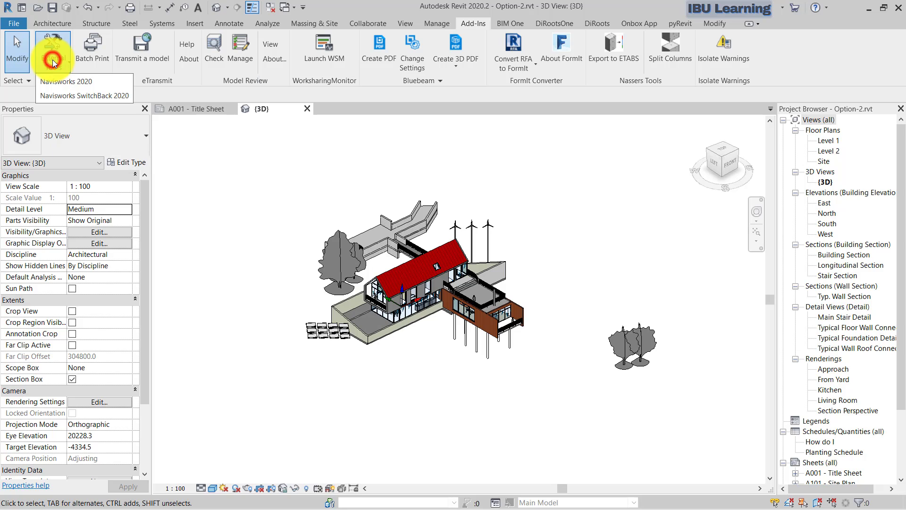
left_click(66, 80)
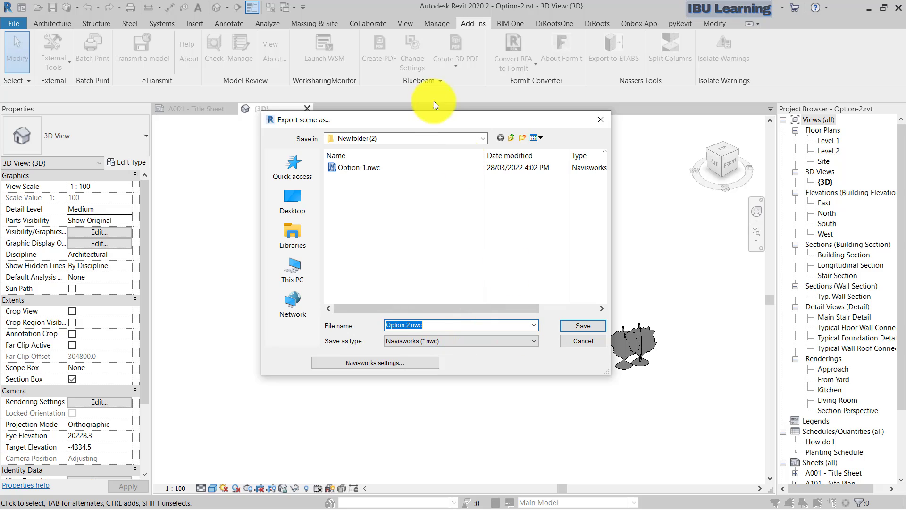
left_click_drag(423, 118, 426, 134)
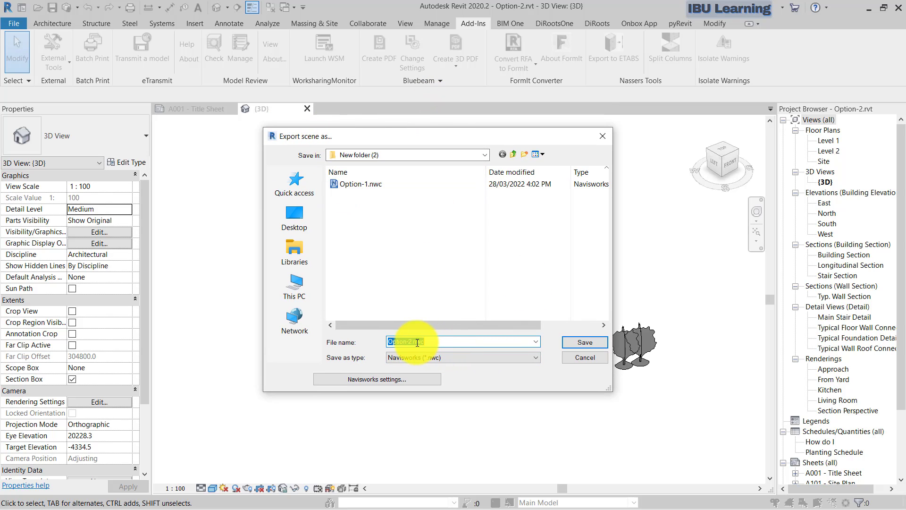
left_click(581, 343)
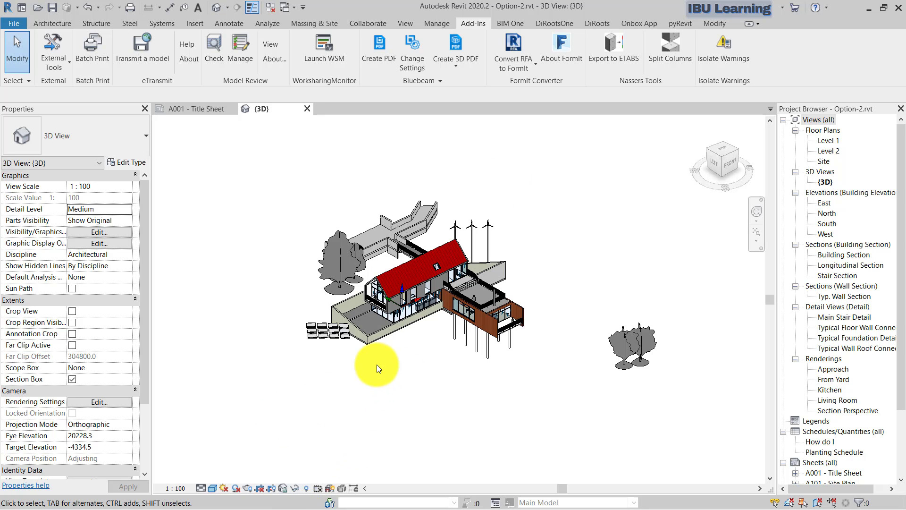
Step: Switch to Chrome, search the web for autodesk, and open the Autodesk website from the results
key("alt+Tab")
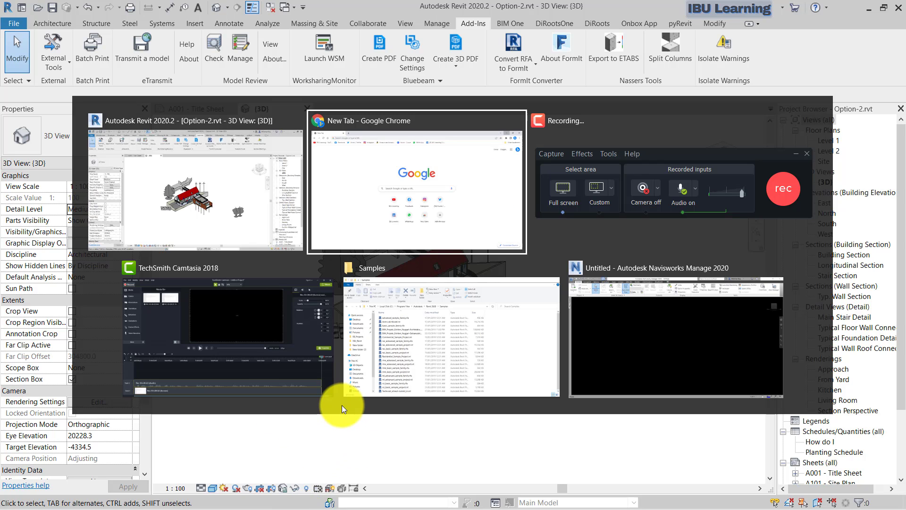
left_click(330, 247)
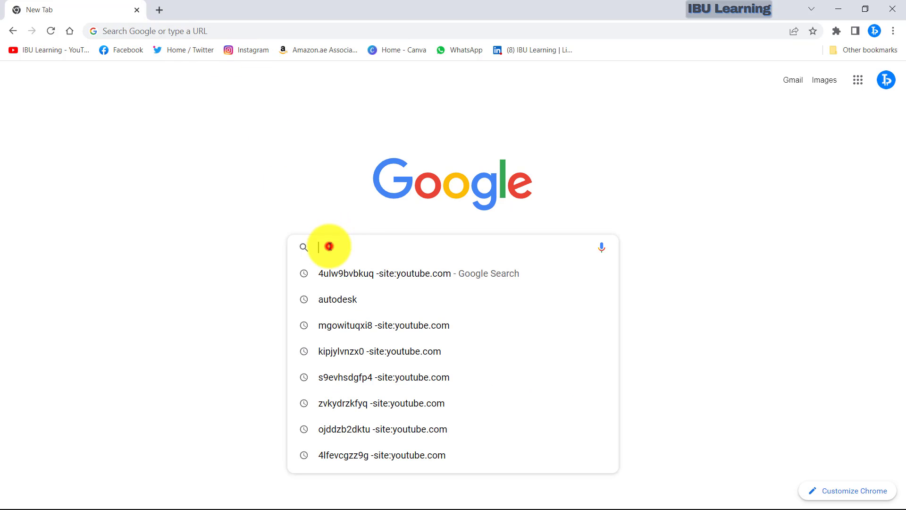
left_click(255, 29)
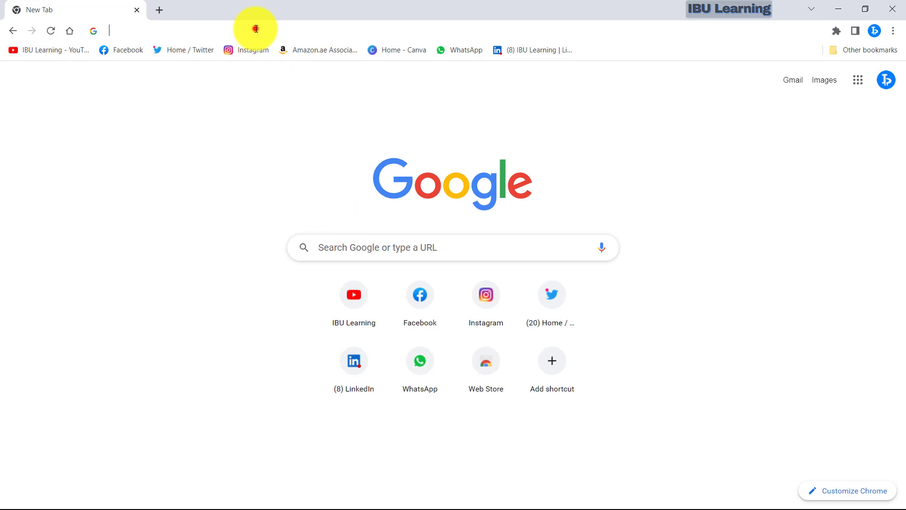
type("au")
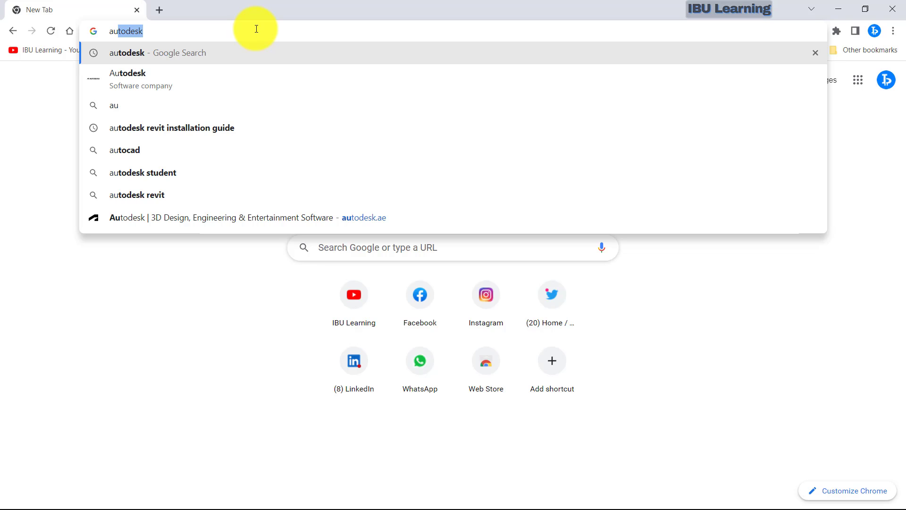
key("Return")
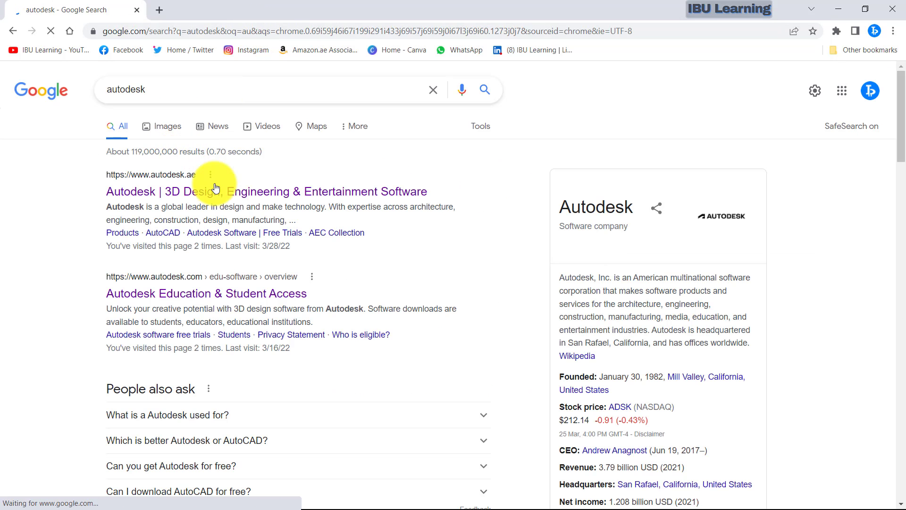
left_click(236, 192)
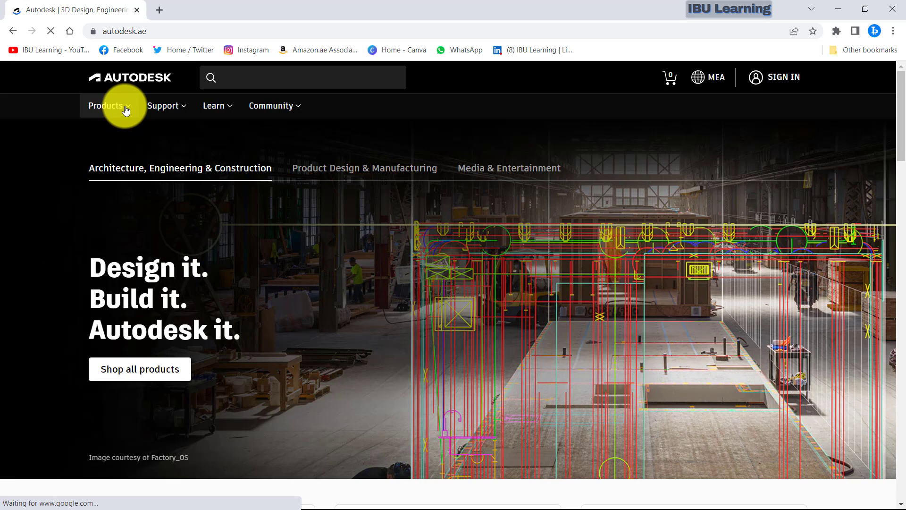
Step: Open the Navisworks product page on the Autodesk site and go to its 3D viewers page
left_click(124, 106)
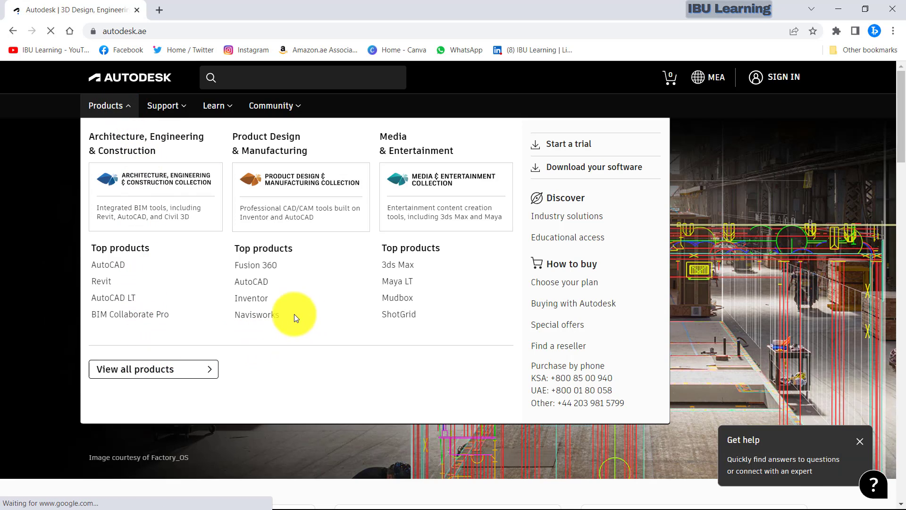
left_click(265, 316)
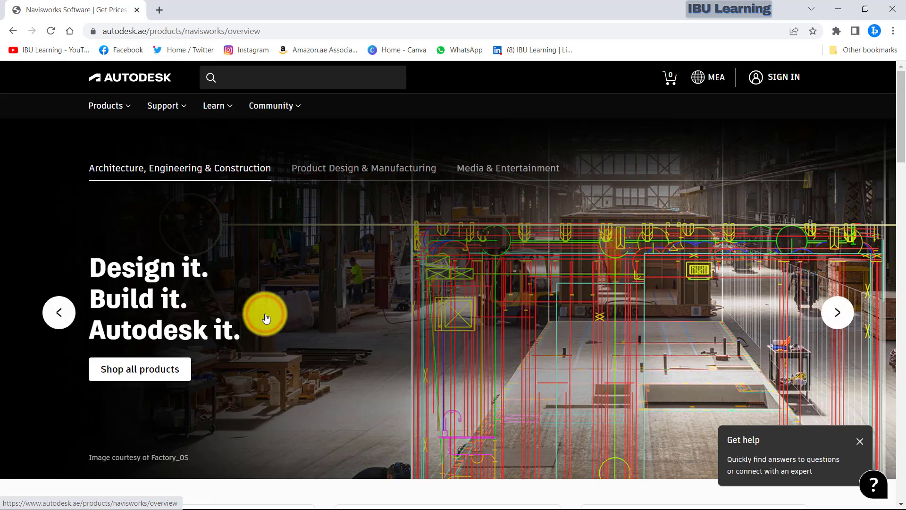
scroll(363, 287, "down", 9)
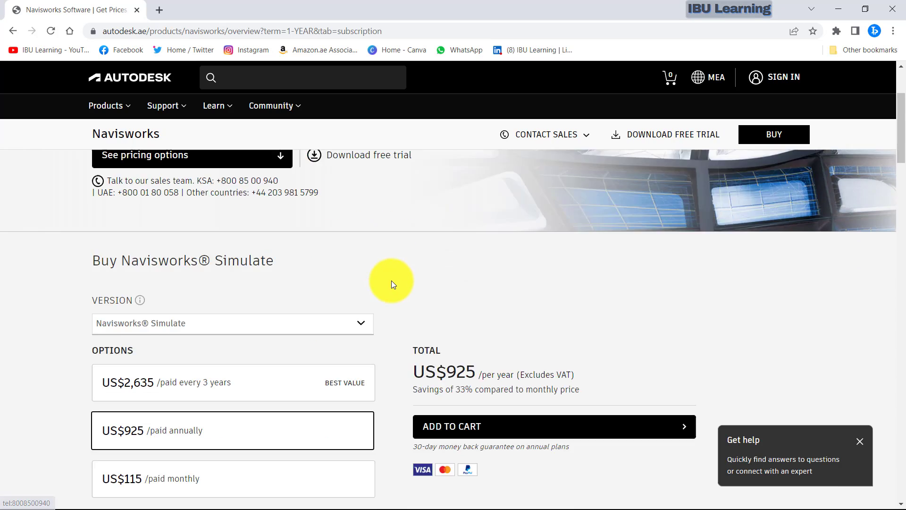
scroll(425, 286, "down", 6)
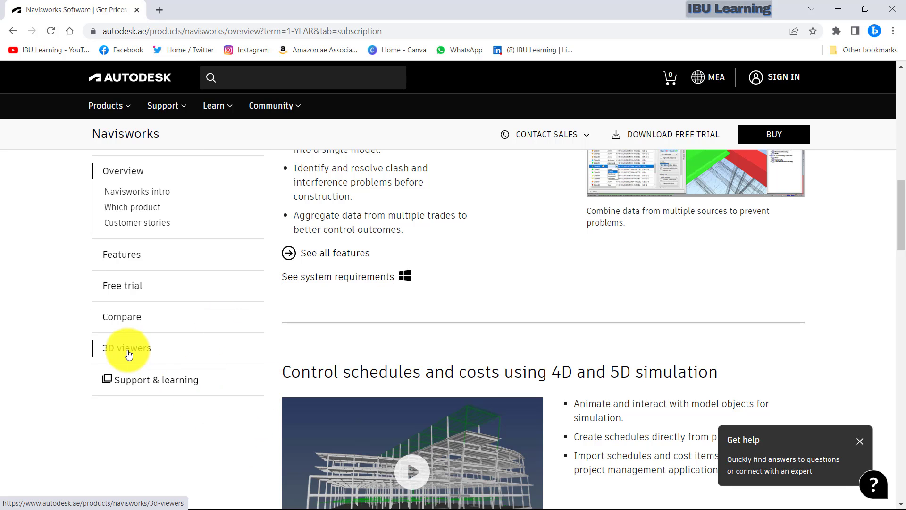
left_click(128, 351)
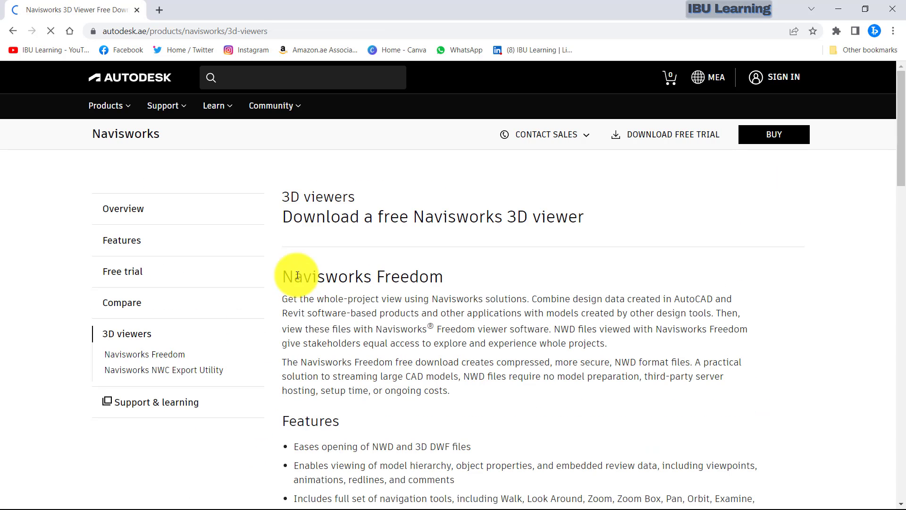
Step: Examine the Navisworks Freedom section of the page, covering the viewer's features, the yearly installer downloads and the installation notes
scroll(374, 284, "down", 5)
scroll(375, 285, "down", 4)
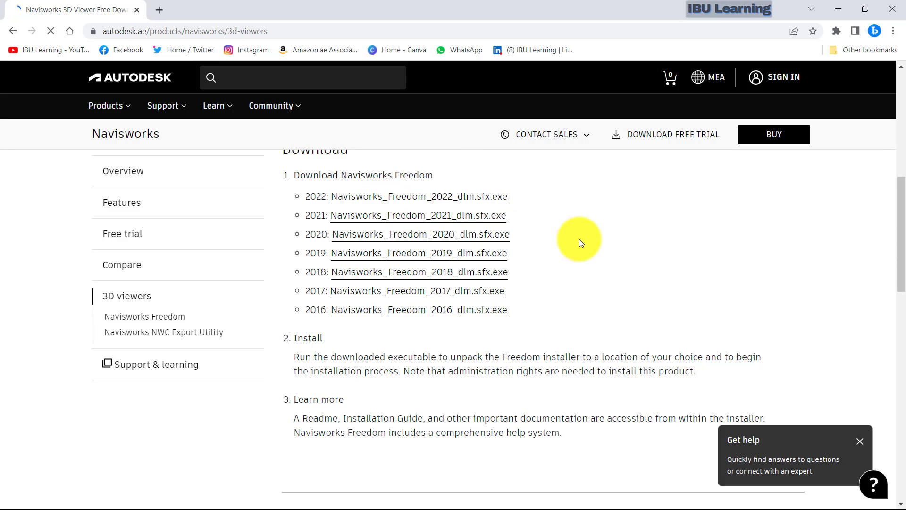
scroll(422, 236, "up", 1)
scroll(416, 235, "up", 1)
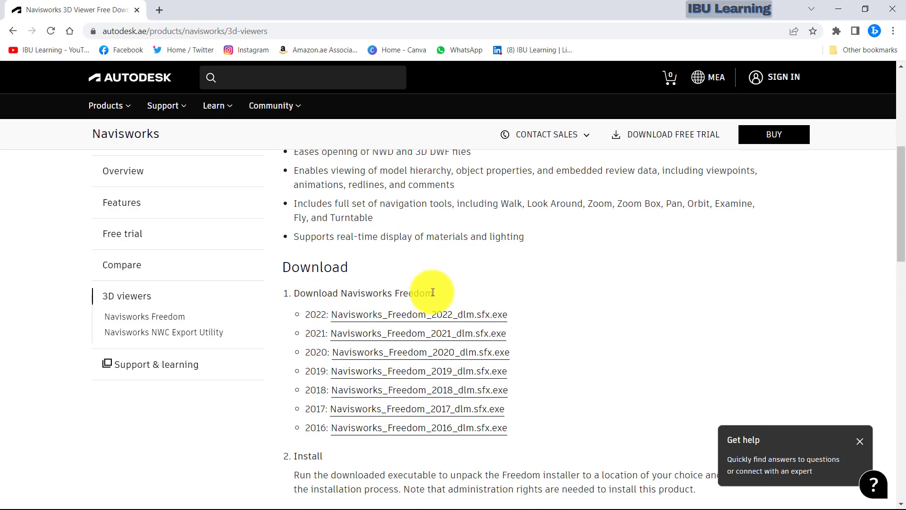
scroll(491, 293, "down", 2)
scroll(491, 294, "up", 2)
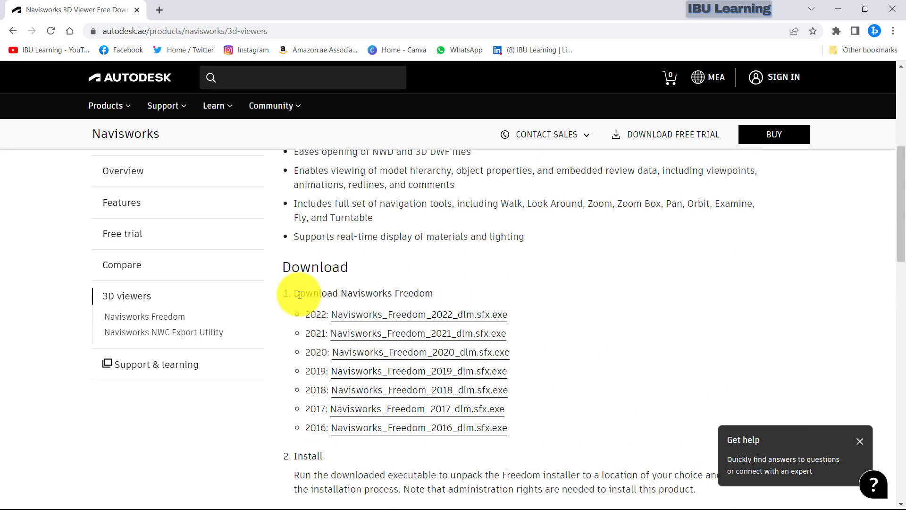
left_click_drag(293, 293, 428, 294)
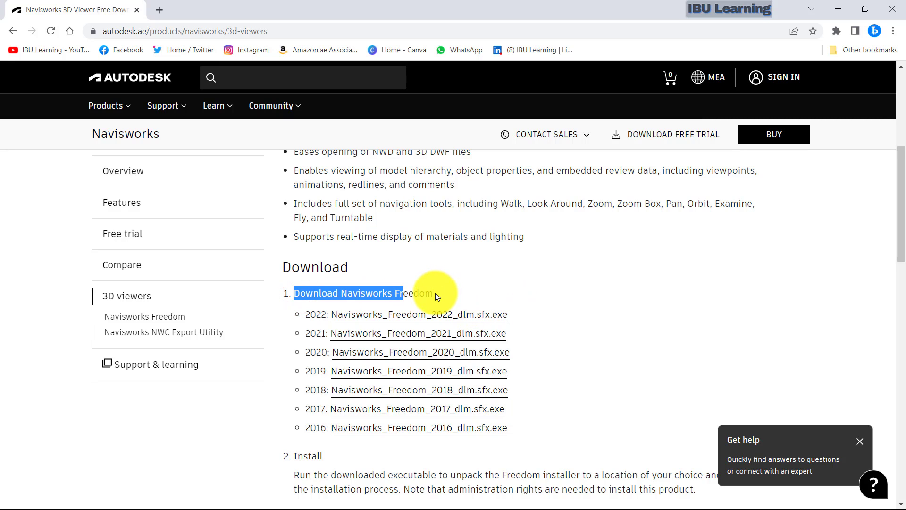
left_click_drag(445, 295, 437, 293)
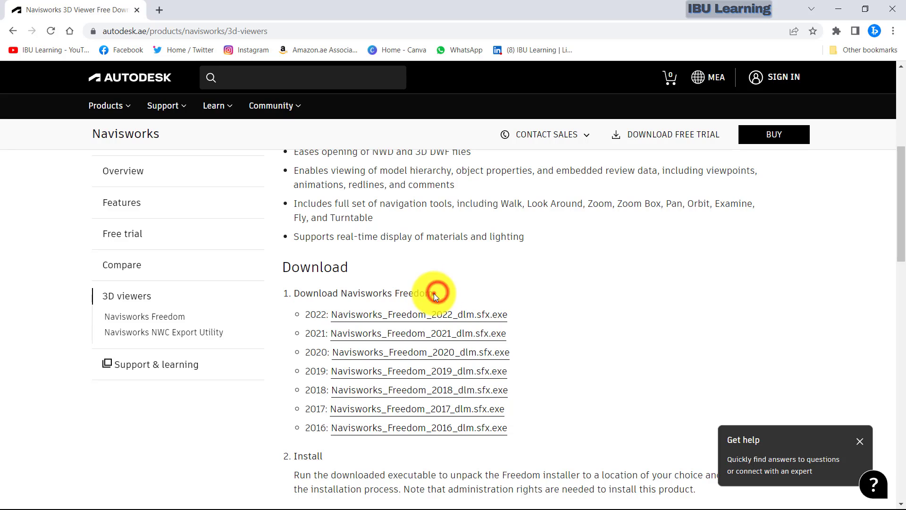
triple_click(434, 293)
left_click(547, 299)
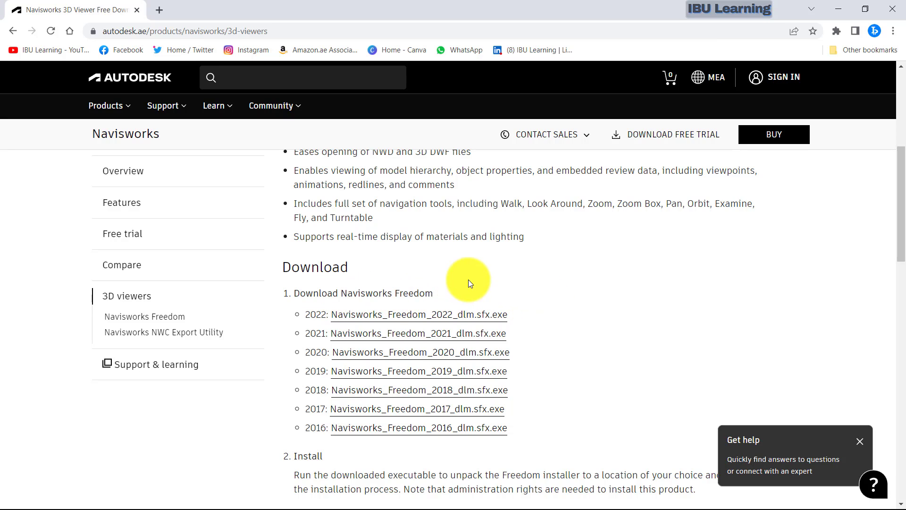
scroll(534, 319, "down", 1)
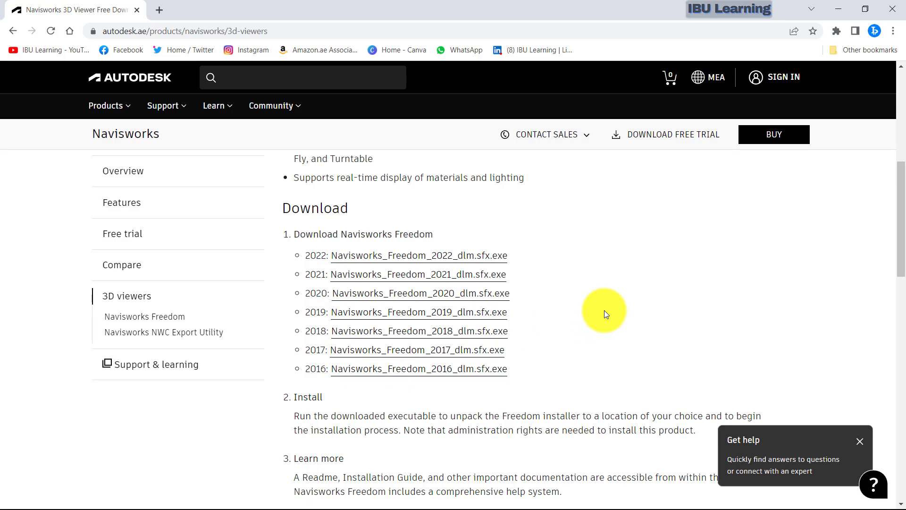
scroll(585, 278, "down", 3)
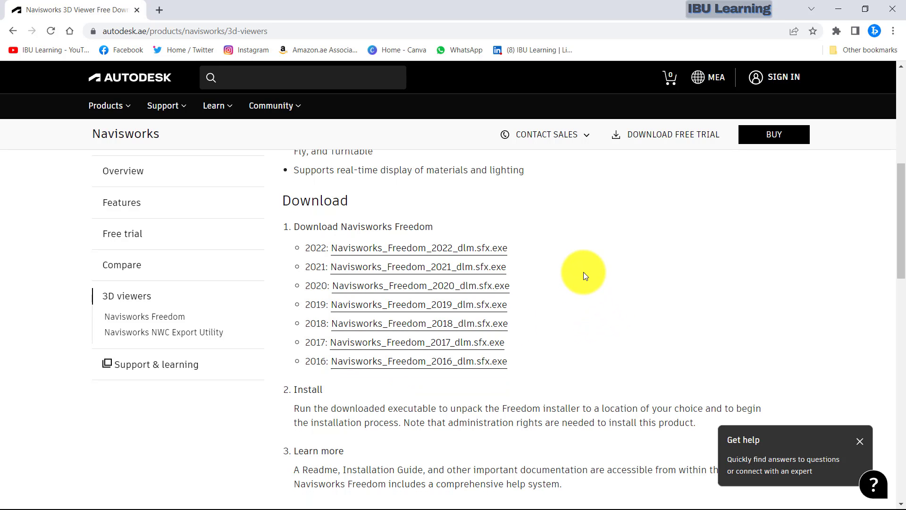
scroll(599, 297, "up", 3)
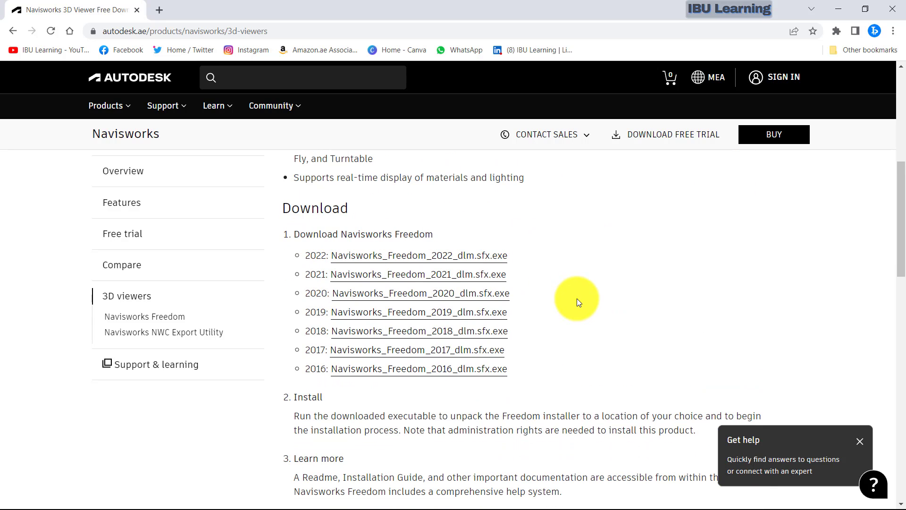
scroll(577, 299, "down", 1)
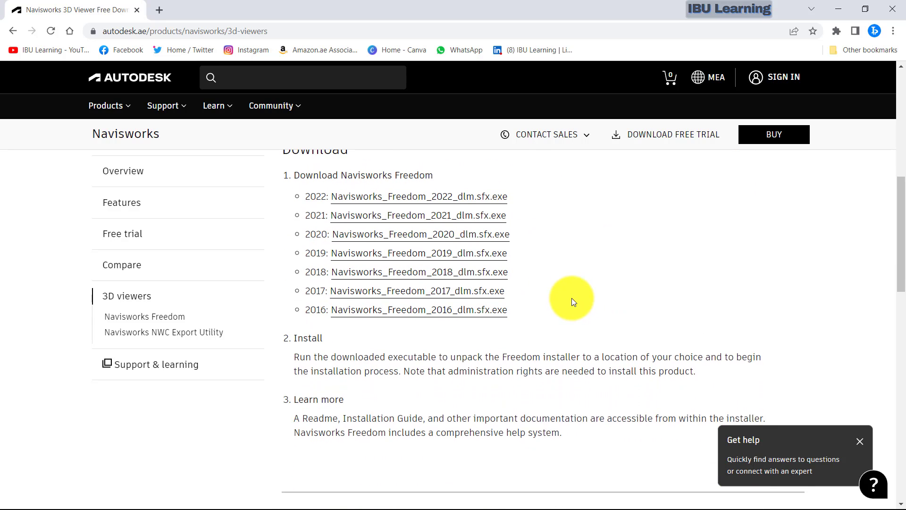
scroll(571, 298, "down", 2)
scroll(552, 288, "up", 2)
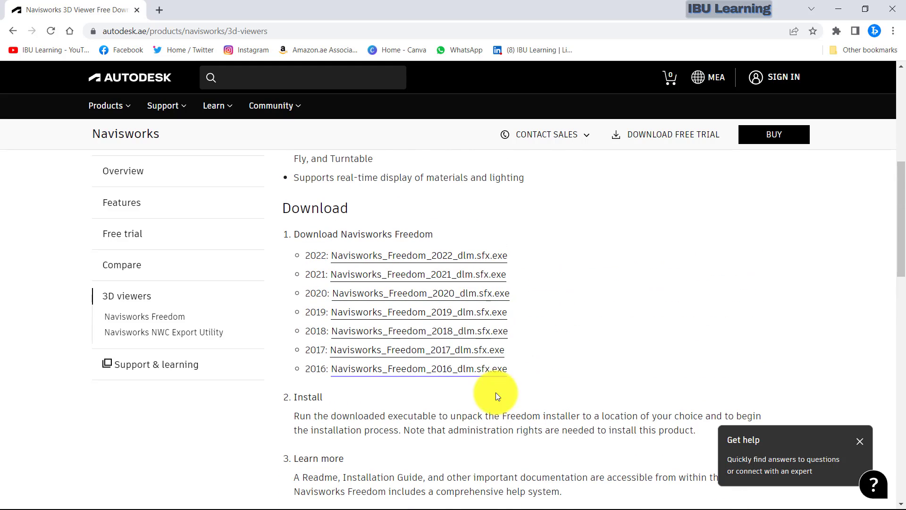
Step: Review the Navisworks NWC Export Utility description and the exporter downloads offered for each release year
scroll(502, 390, "down", 5)
scroll(383, 296, "down", 2)
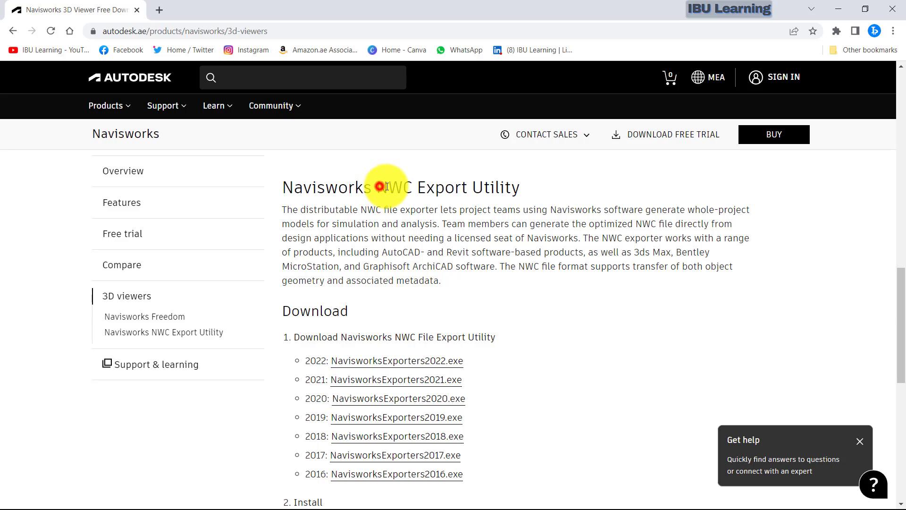
double_click(393, 188)
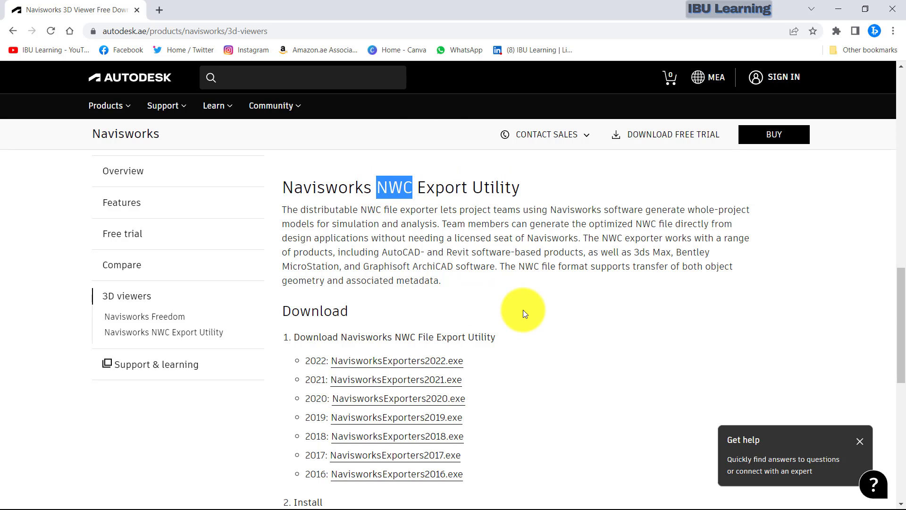
scroll(523, 310, "down", 1)
scroll(523, 310, "up", 1)
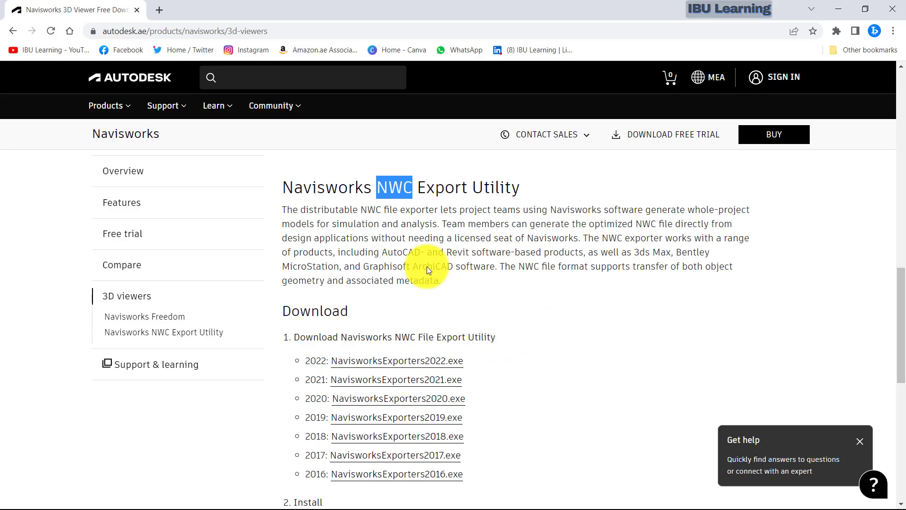
Step: Request the NavisworksExporters2020.exe download and cancel it before the transfer starts
left_click(495, 299)
scroll(543, 300, "down", 1)
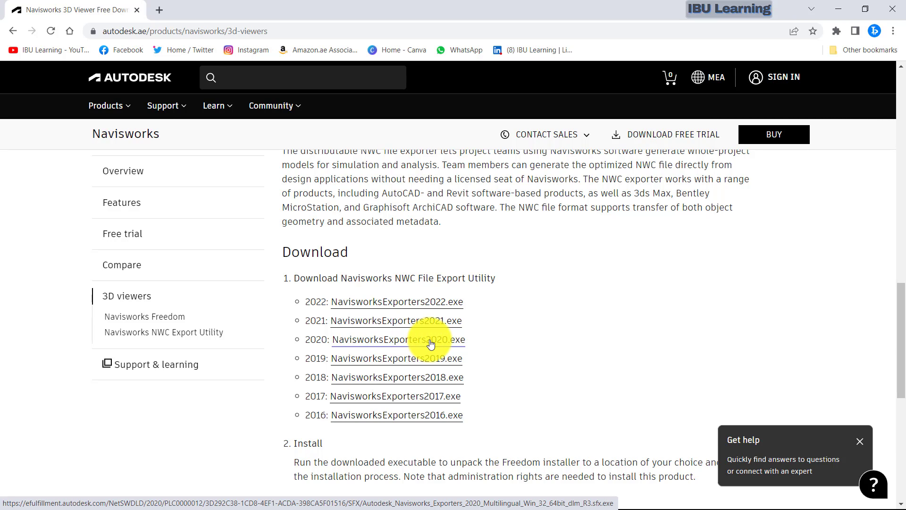
left_click(405, 343)
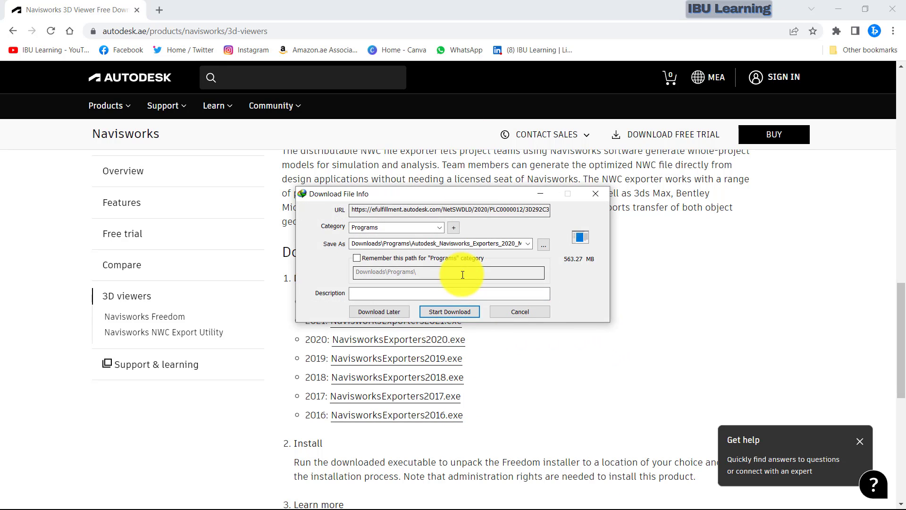
left_click(505, 311)
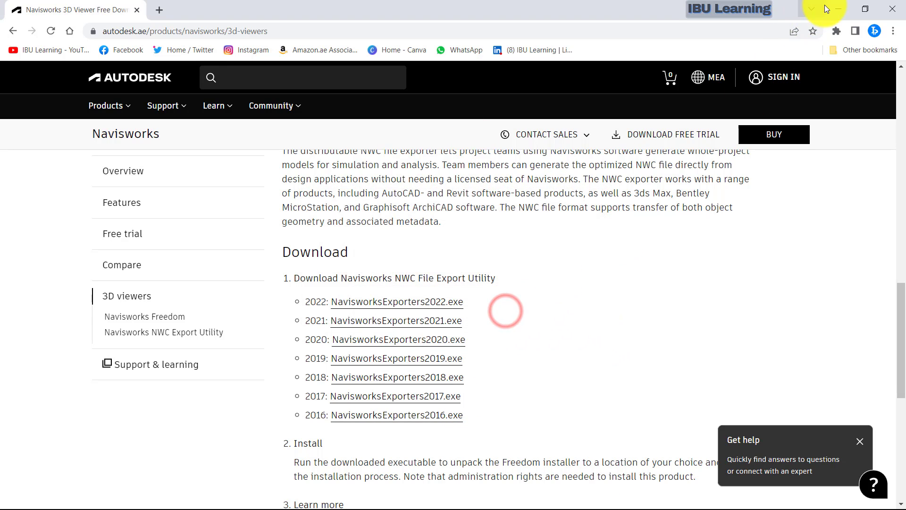
Step: Return to Revit and check the export formats for the NWC option, leaving without exporting
left_click(839, 9)
left_click(14, 24)
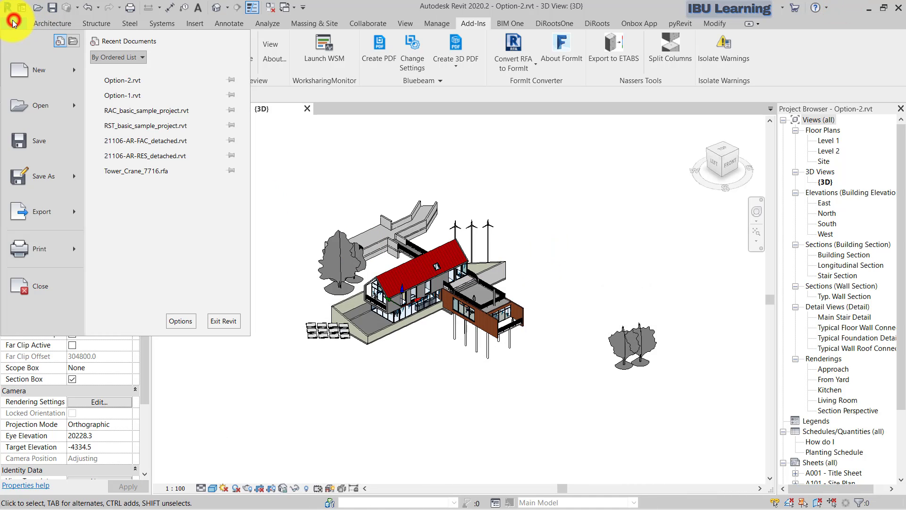
left_click(44, 215)
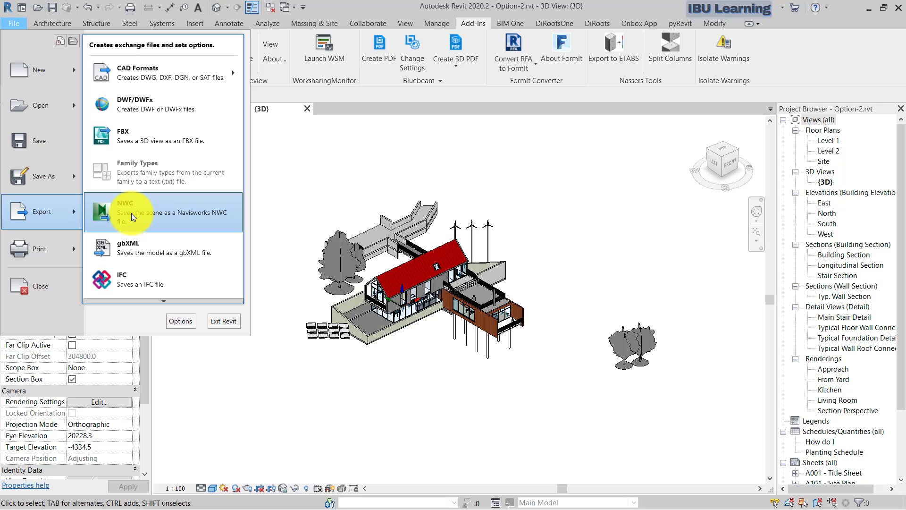
left_click(356, 165)
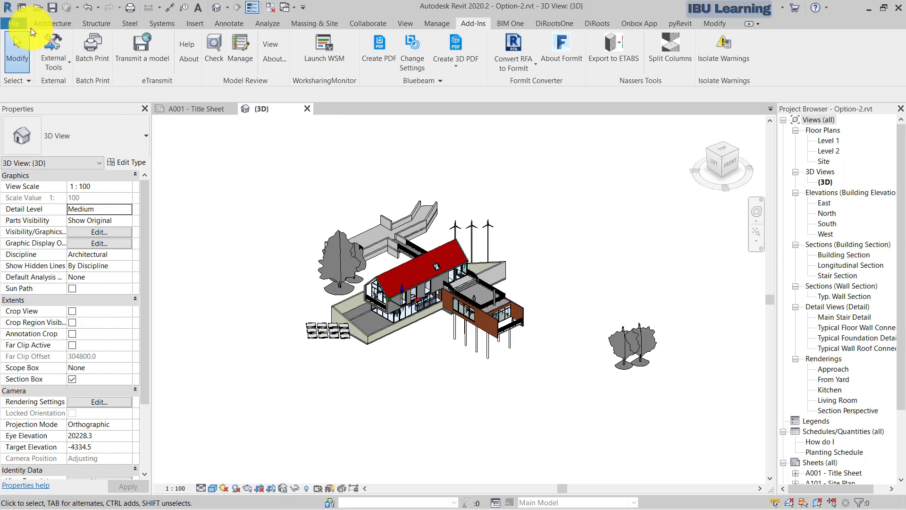
Step: Save a copy of the project as Option-3 in New folder (2)
left_click(15, 24)
left_click(42, 179)
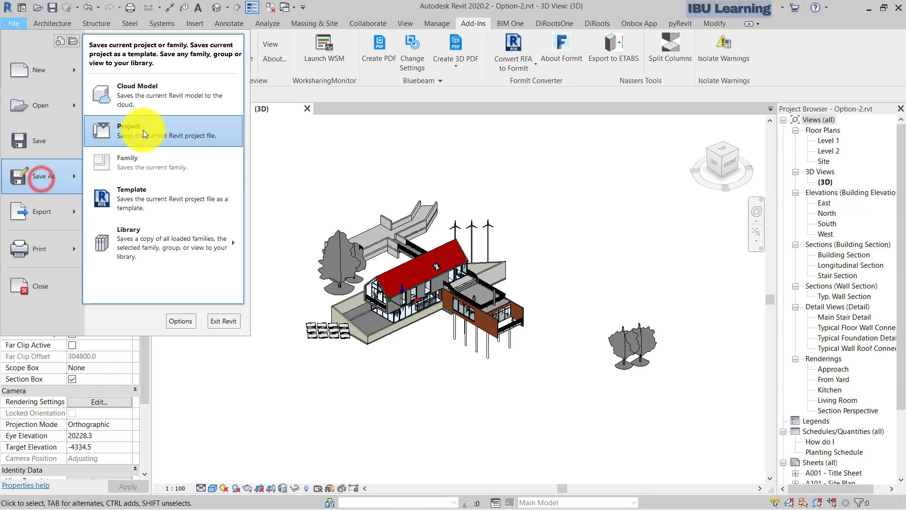
left_click(144, 129)
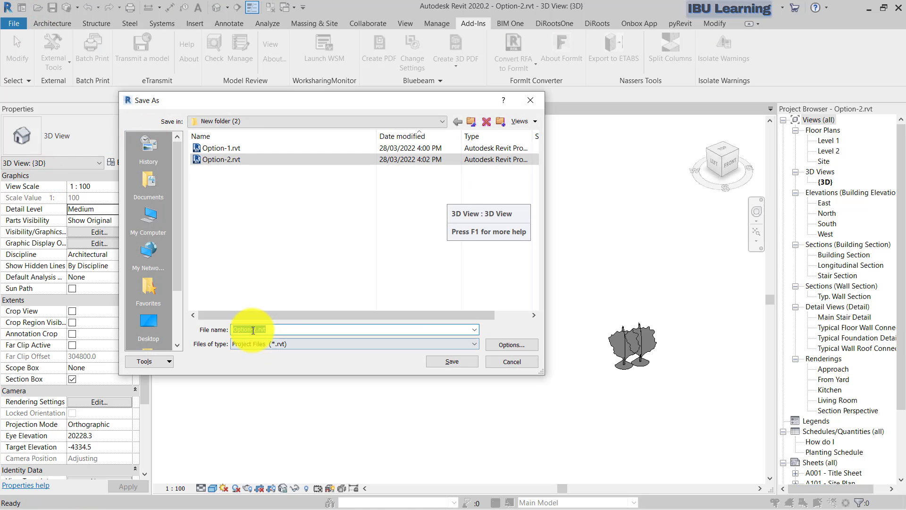
left_click(254, 329)
key("Return")
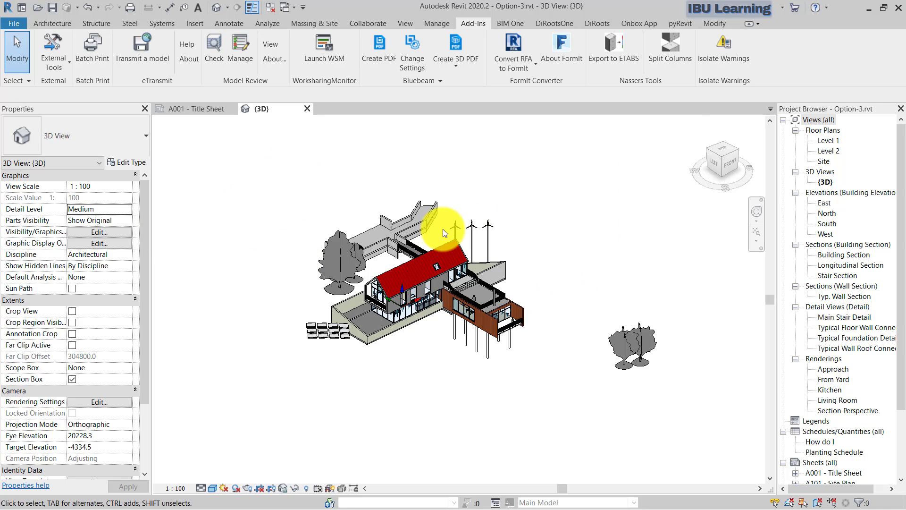
Step: Switch to Navisworks Manage 2020 and bring up the Open dialog showing the project files in New folder (2)
key("alt+Tab")
key("alt+Tab")
key("alt+Tab")
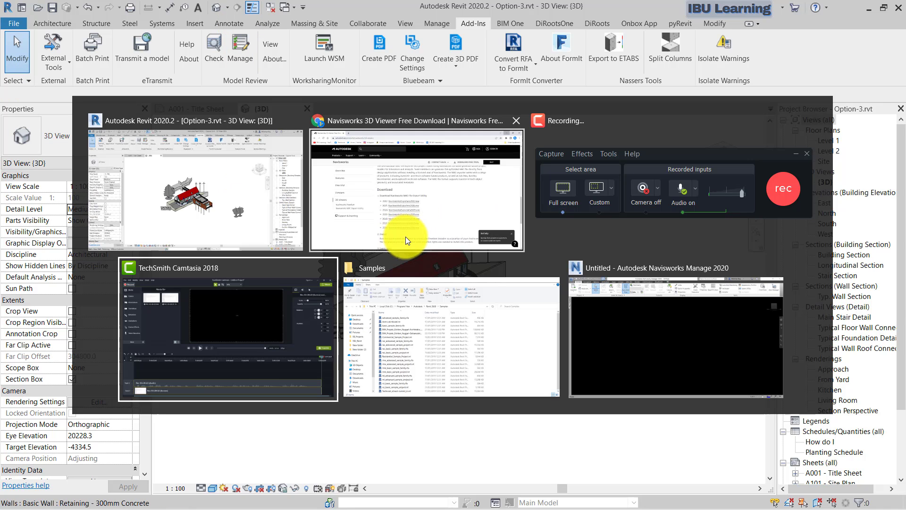
key("alt+Tab")
key("alt+Tab")
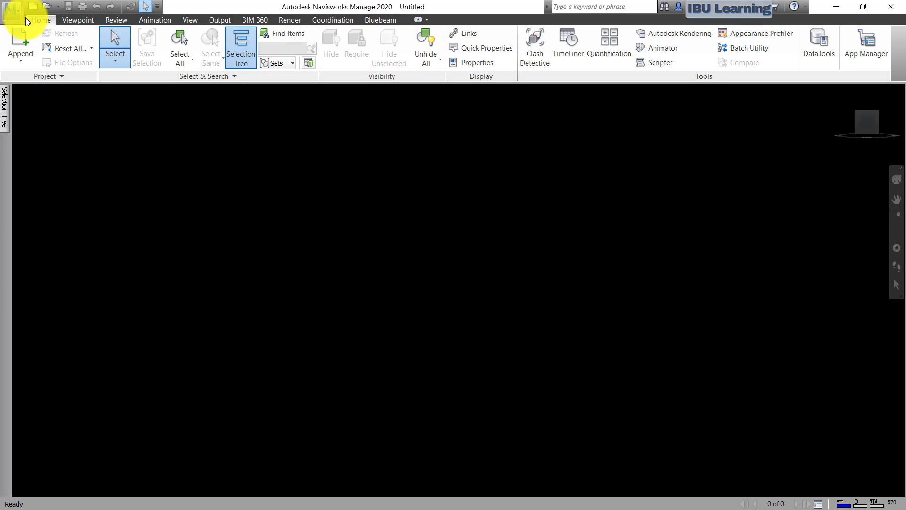
left_click(45, 9)
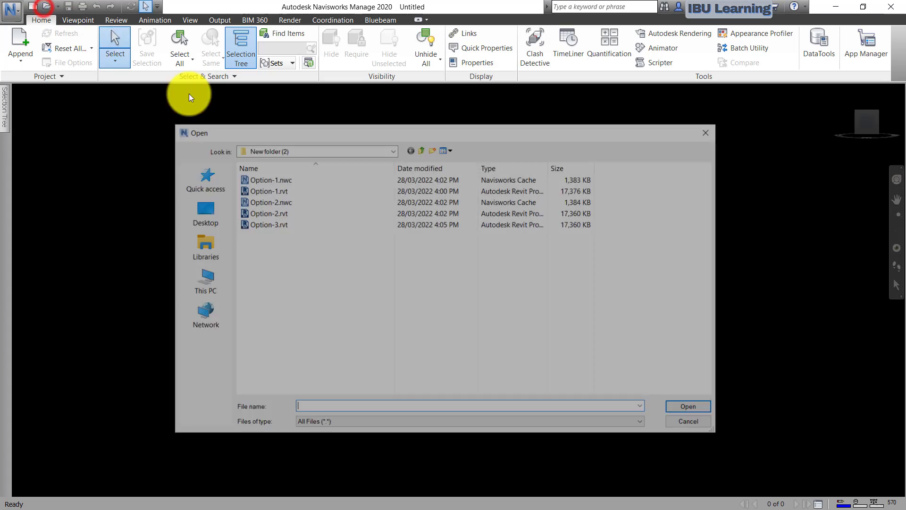
double_click(265, 224)
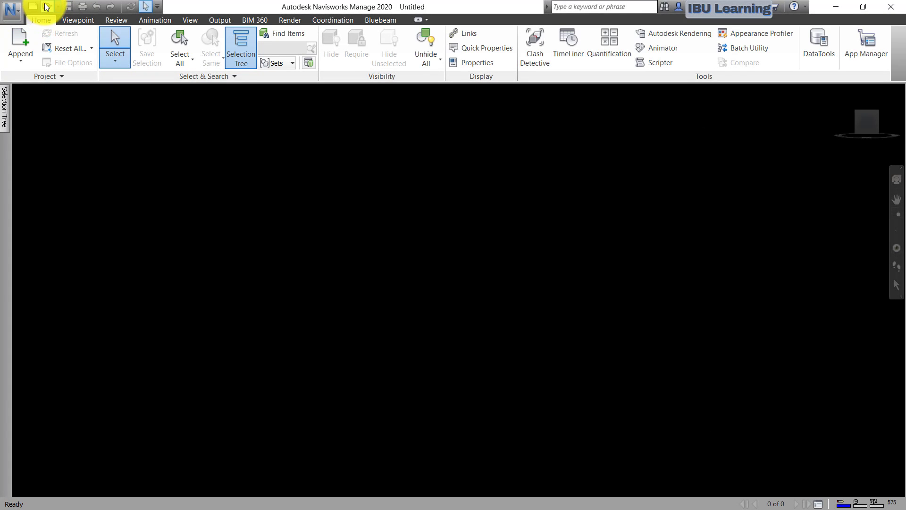
left_click(48, 8)
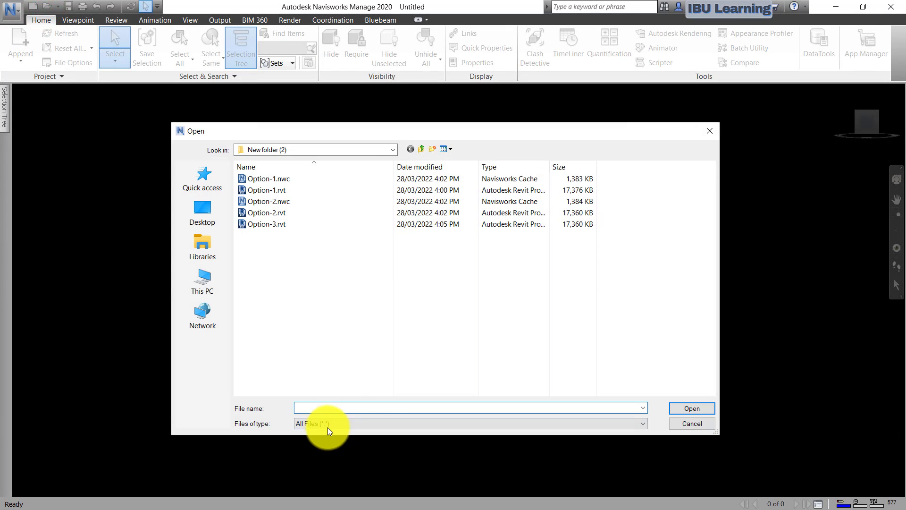
Step: Review the file formats Navisworks can open, keeping the file type filter at All Files (*.*)
left_click(326, 426)
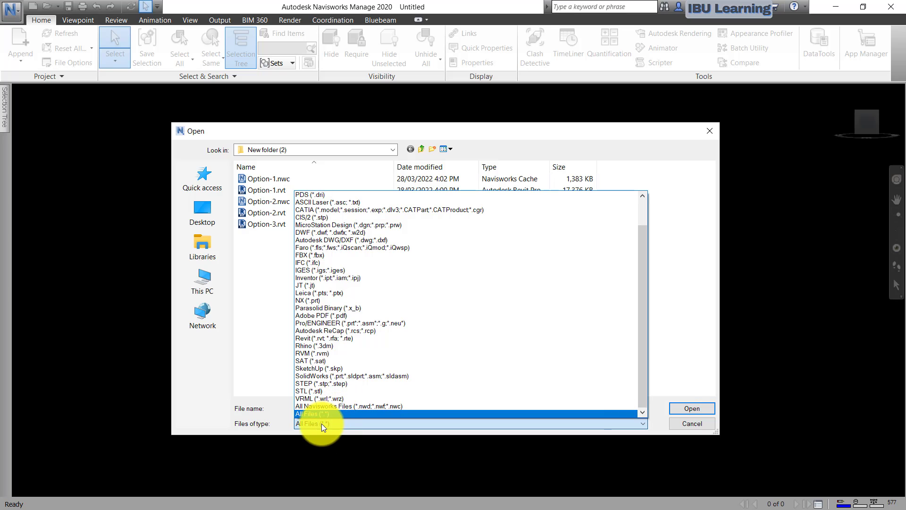
left_click(320, 424)
left_click(327, 422)
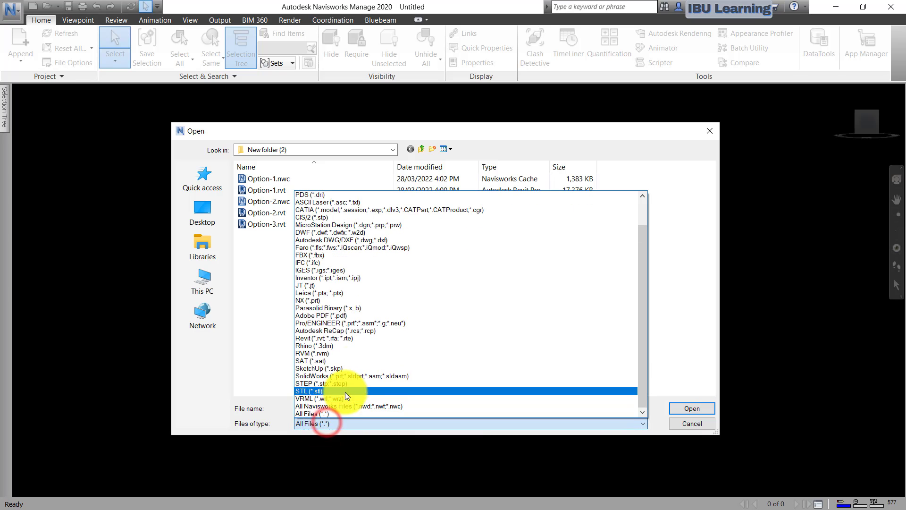
scroll(353, 322, "up", 2)
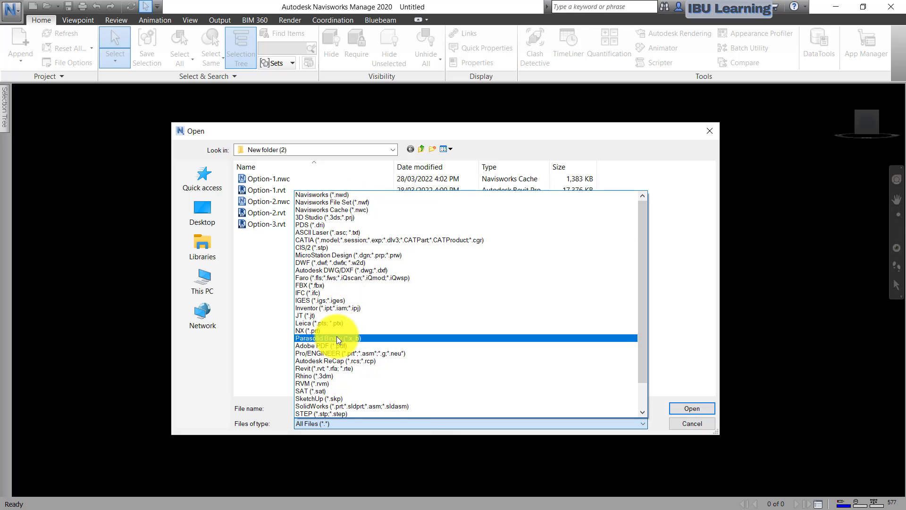
scroll(334, 358, "down", 1)
scroll(330, 370, "down", 1)
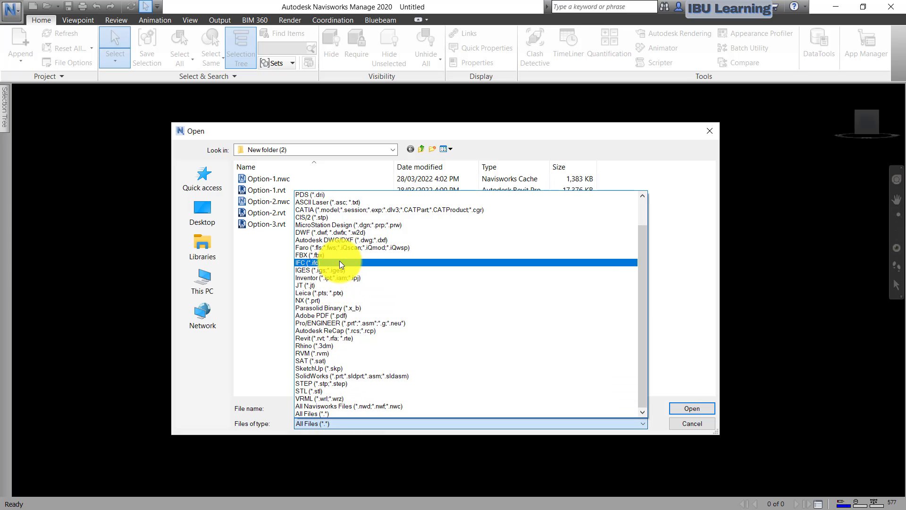
scroll(354, 237, "up", 1)
scroll(355, 236, "down", 1)
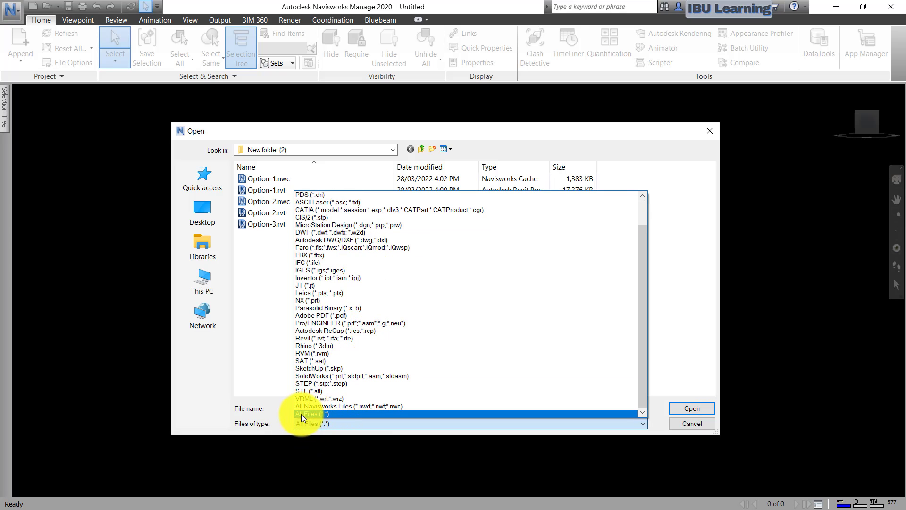
left_click(302, 414)
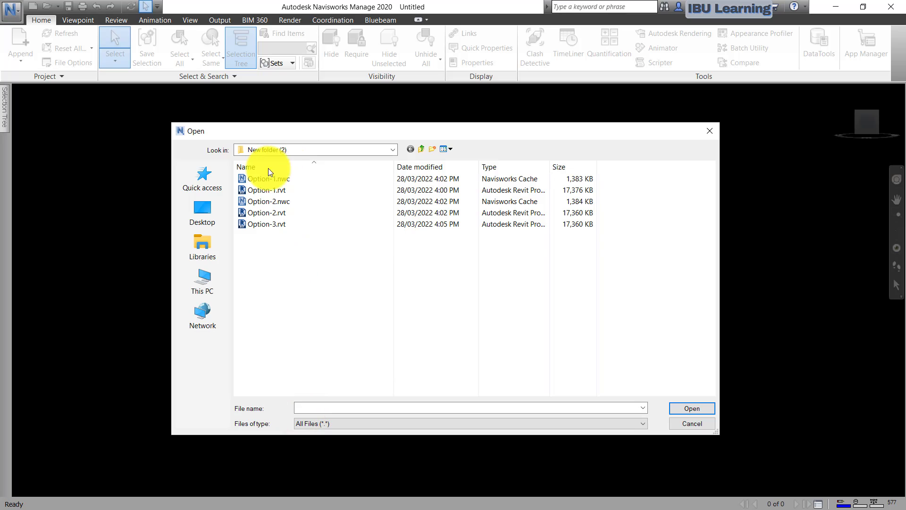
Step: Open the Revit project Option-3.rvt directly in Navisworks and view the loaded model from above at an angle
left_click(265, 225)
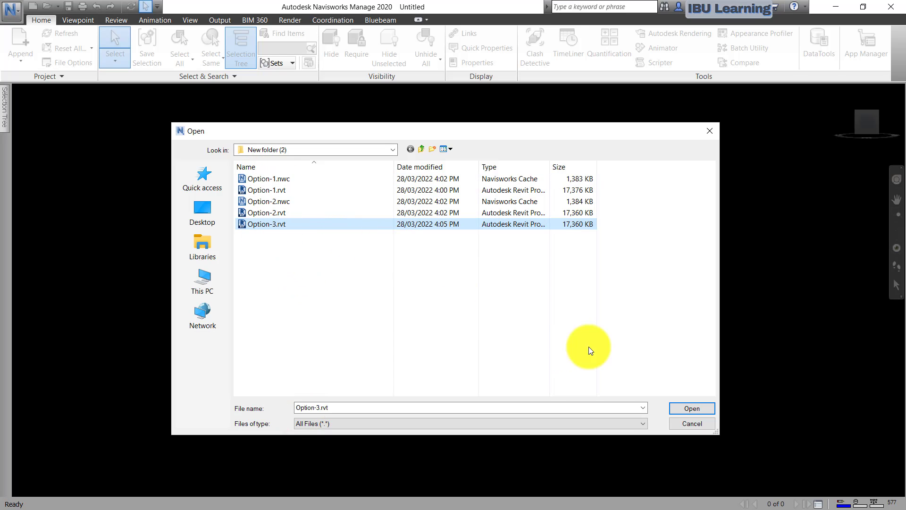
left_click(692, 409)
left_click(691, 409)
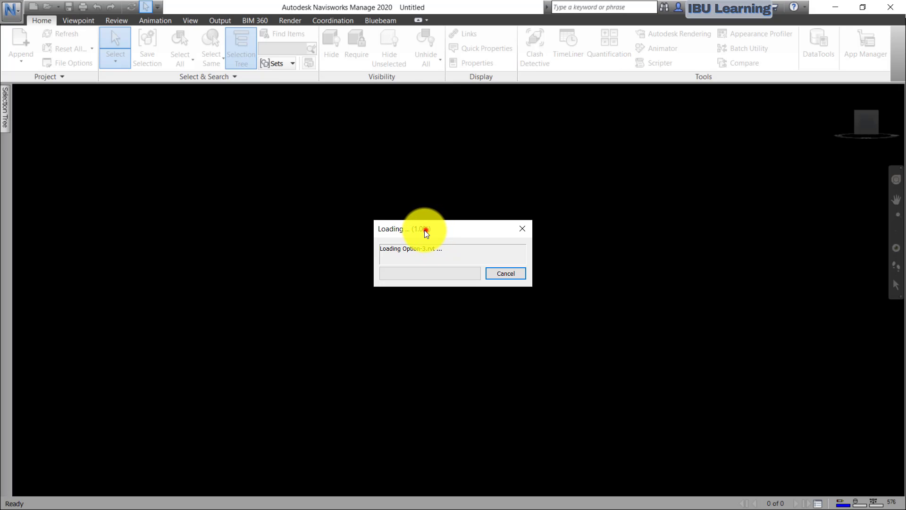
left_click_drag(424, 231, 396, 194)
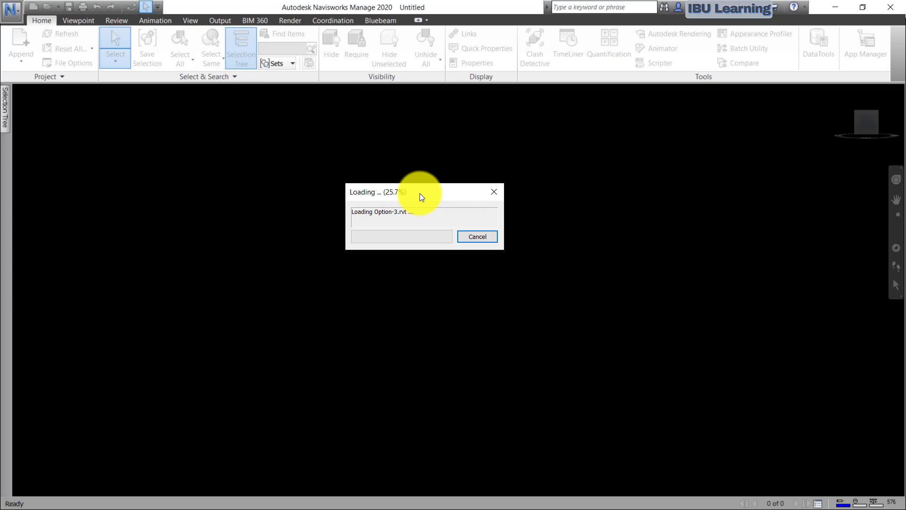
key("alt+Tab")
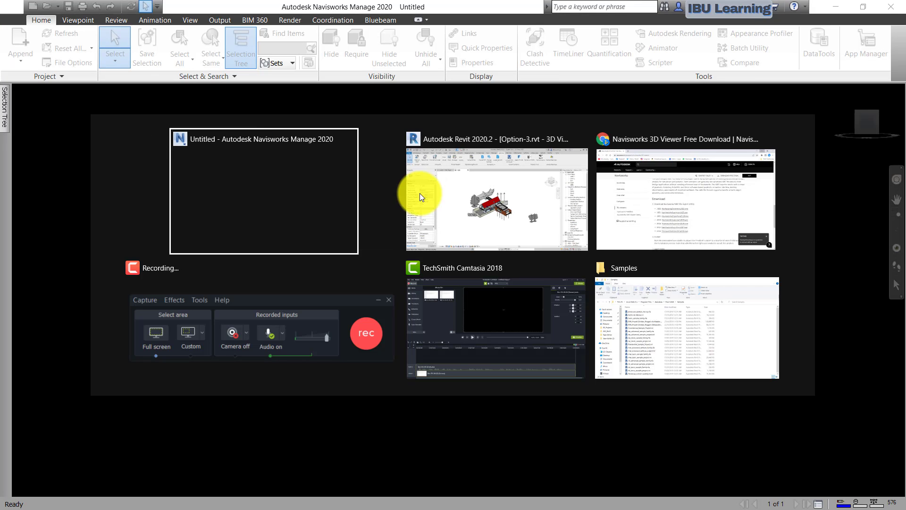
key("alt+Tab")
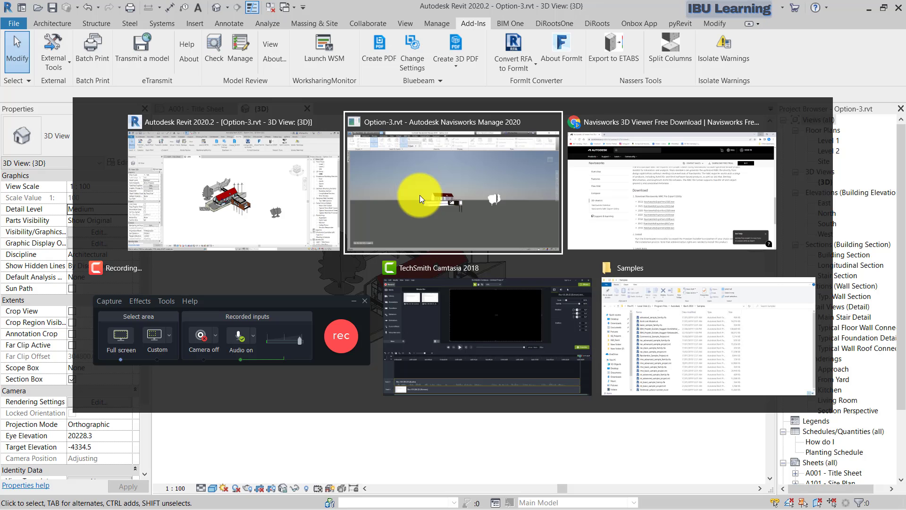
key("alt+Tab")
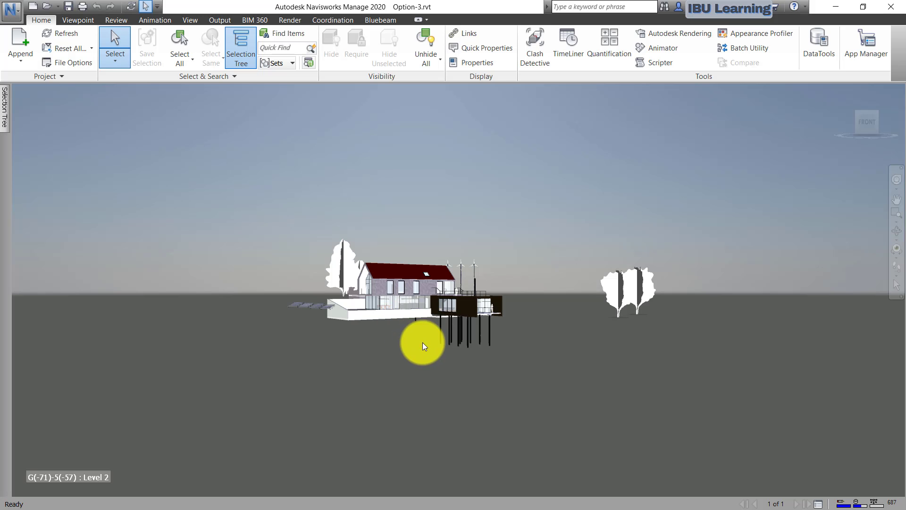
middle_click_drag(402, 288, 436, 378, "shift")
Step: Bring up the files available to append, sort them by type and check the Option-1, Option-2 and Option-3 NWC cache files
left_click(19, 60)
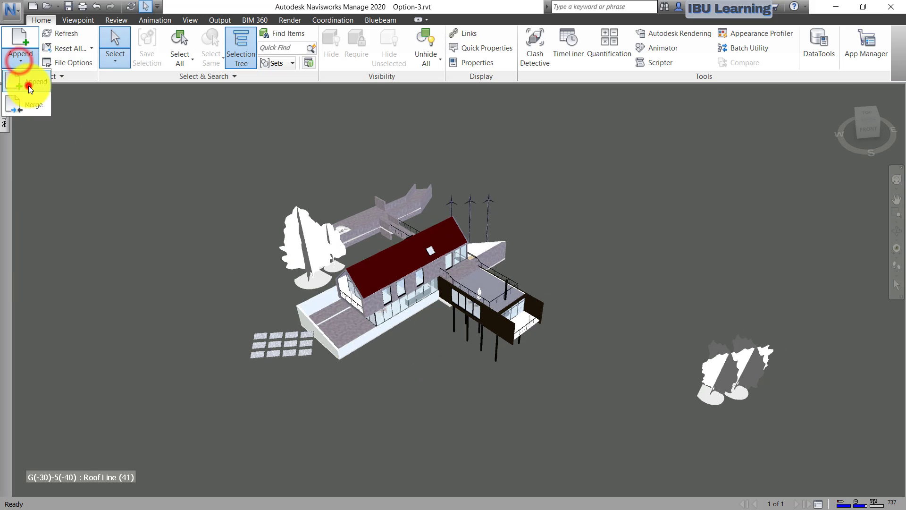
left_click(29, 86)
key("Escape")
left_click(24, 62)
left_click(24, 84)
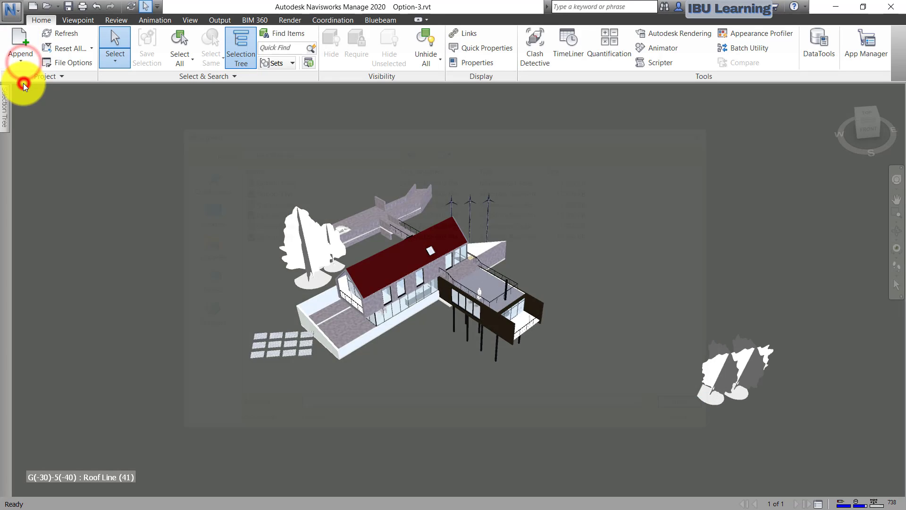
left_click(501, 168)
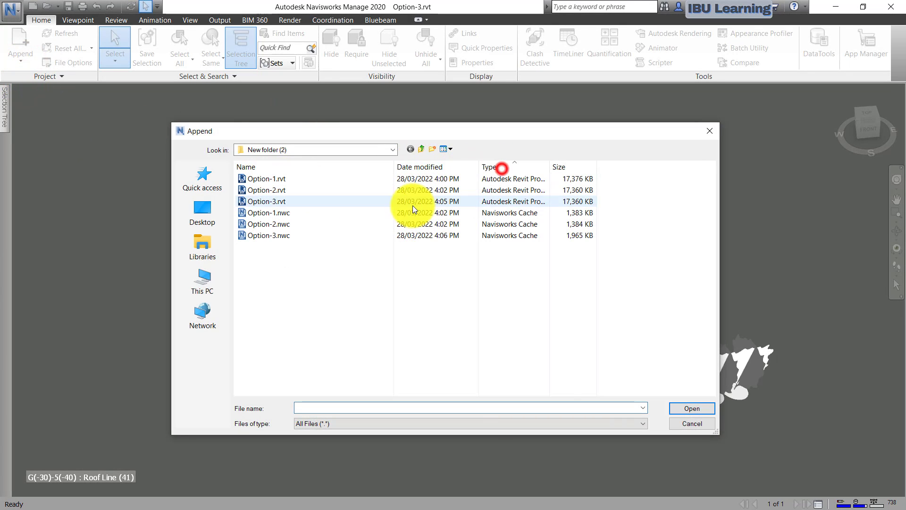
left_click(274, 215)
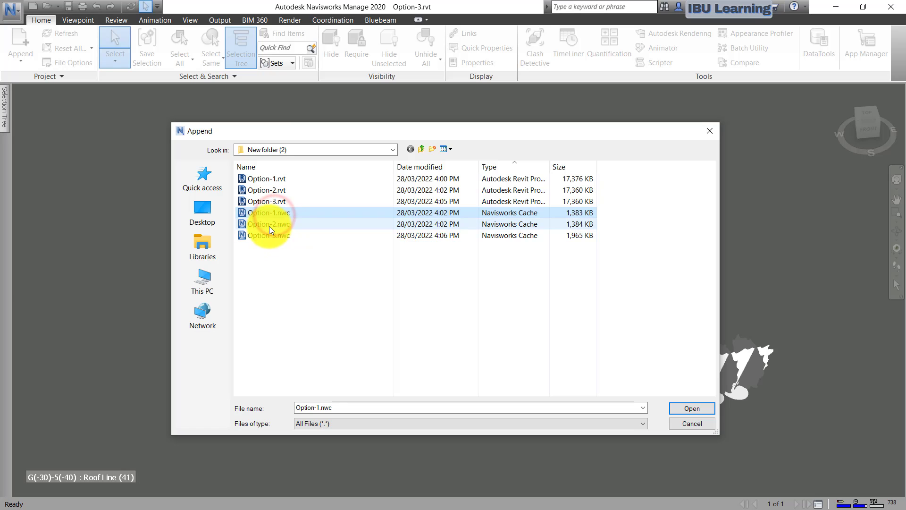
left_click(269, 225)
left_click(268, 237)
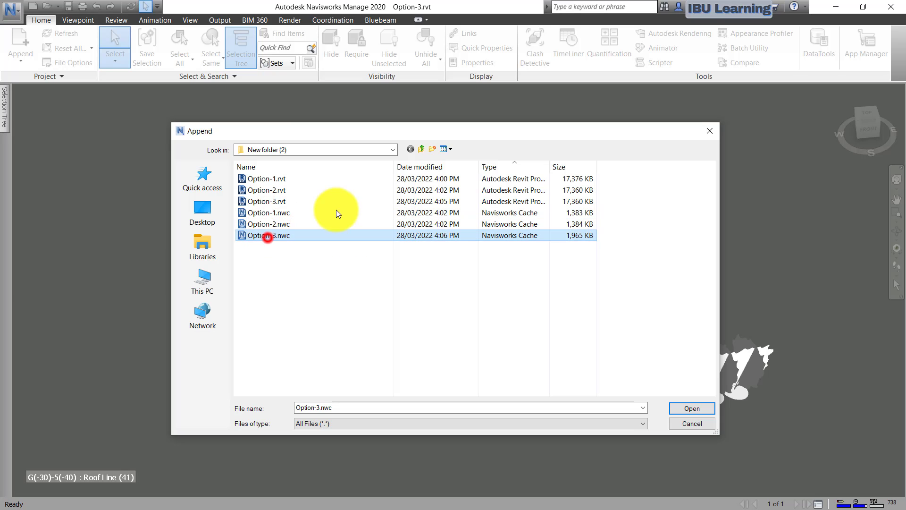
Step: Append Option-1.nwc and Option-2.nwc together to the open Option-3 model
left_click(285, 212)
left_click(280, 225, "ctrl")
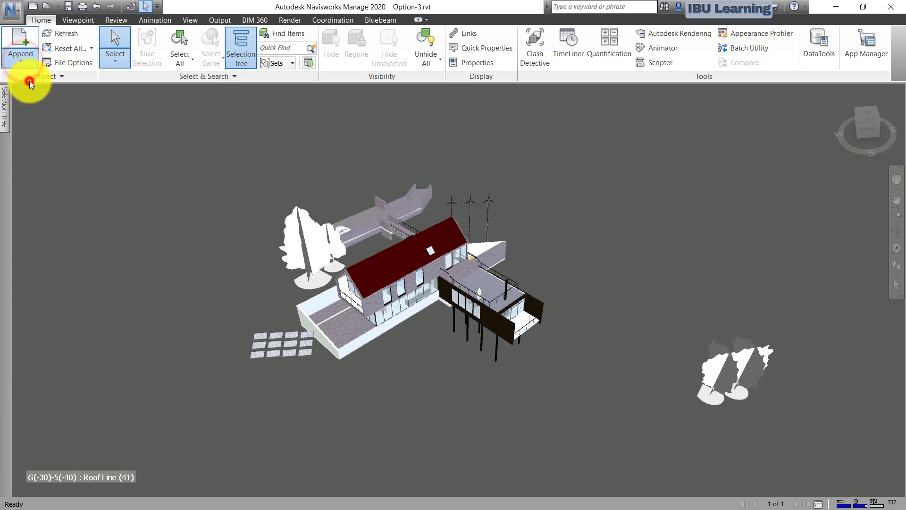
left_click(29, 81)
left_click(281, 213)
left_click(274, 224, "ctrl")
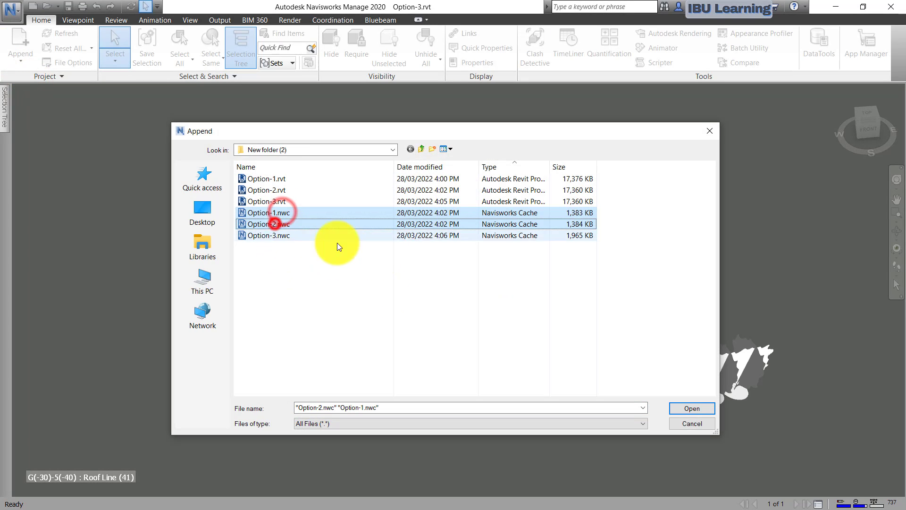
left_click(680, 409)
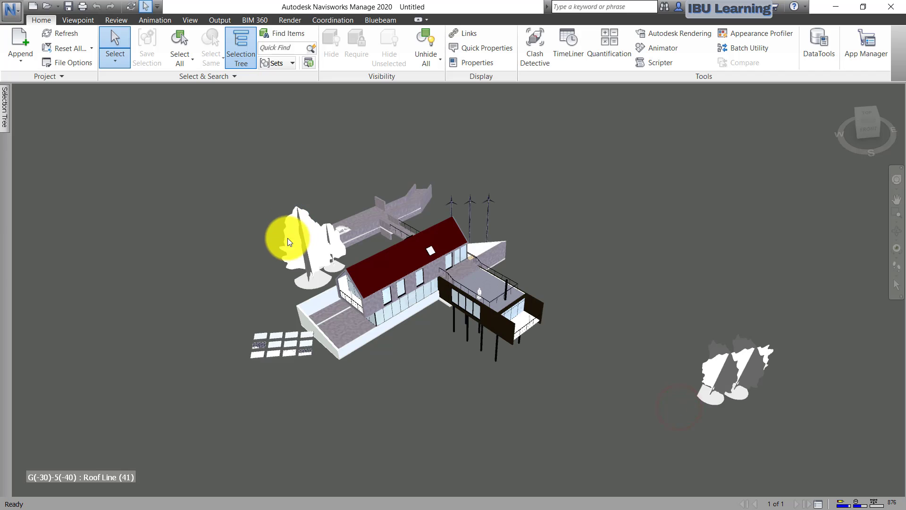
Step: Highlight Option-3.rvt, Option-1.nwc and Option-2.nwc one by one in the Selection Tree to compare the overlapping models
left_click(4, 106)
left_click(59, 114)
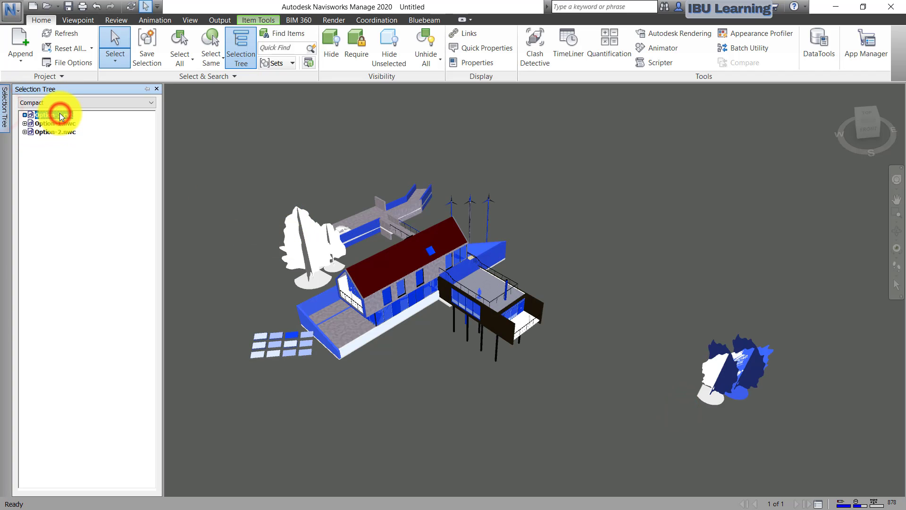
left_click(58, 125)
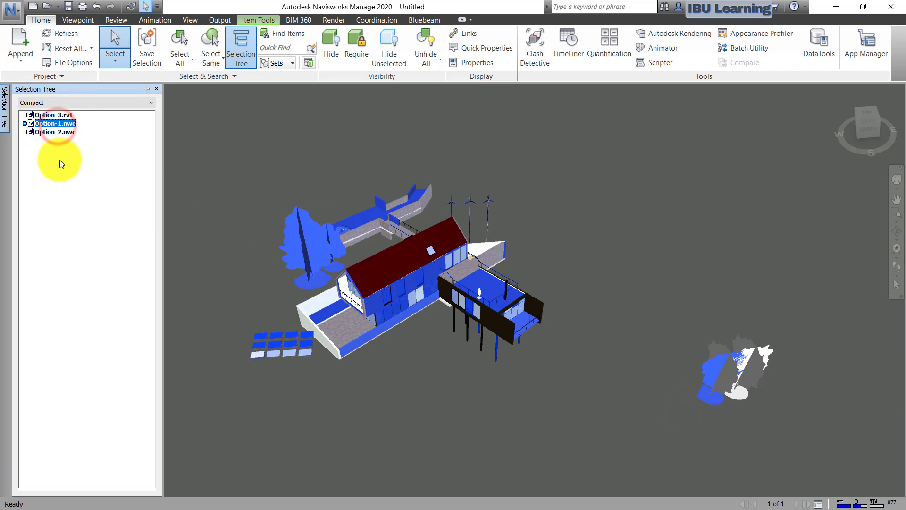
left_click(66, 133)
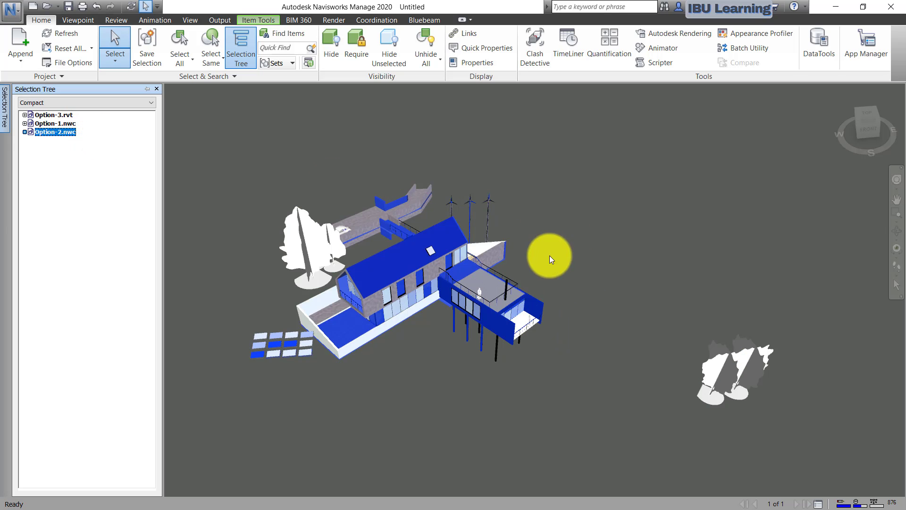
middle_click_drag(440, 328, 591, 310)
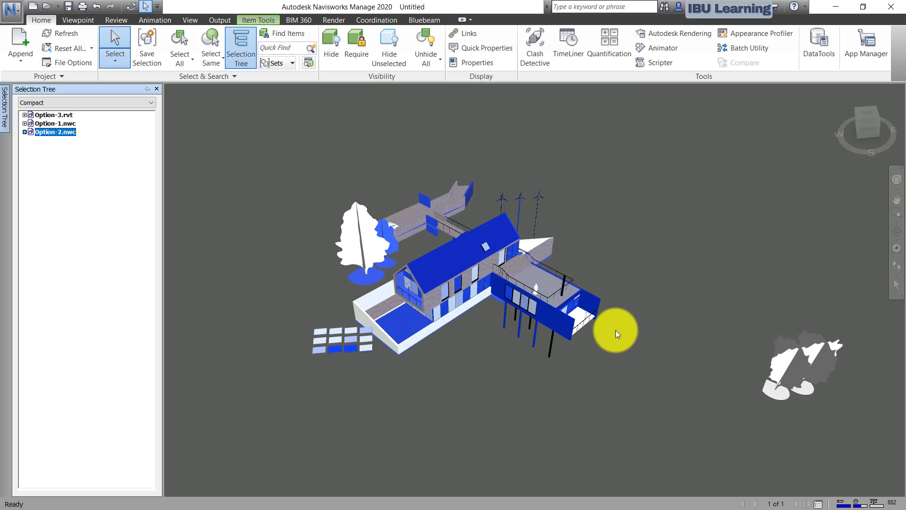
scroll(517, 271, "up", 4)
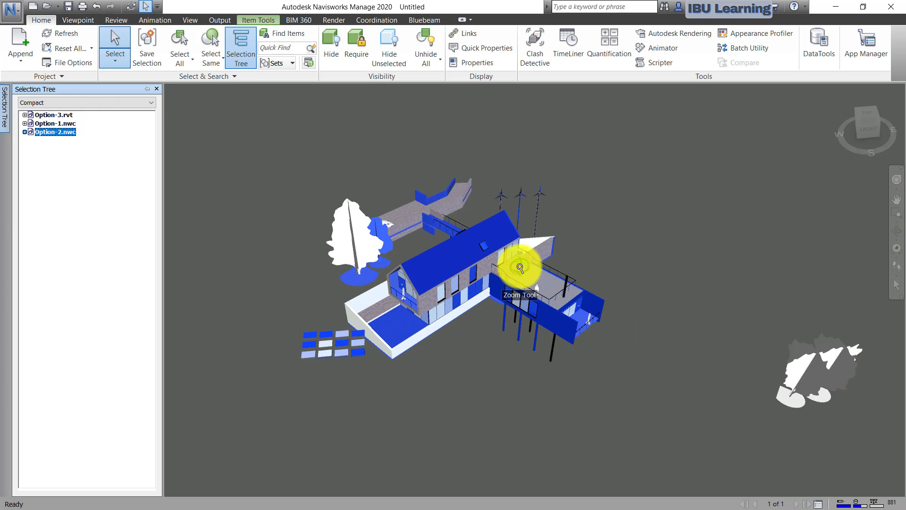
left_click(50, 123)
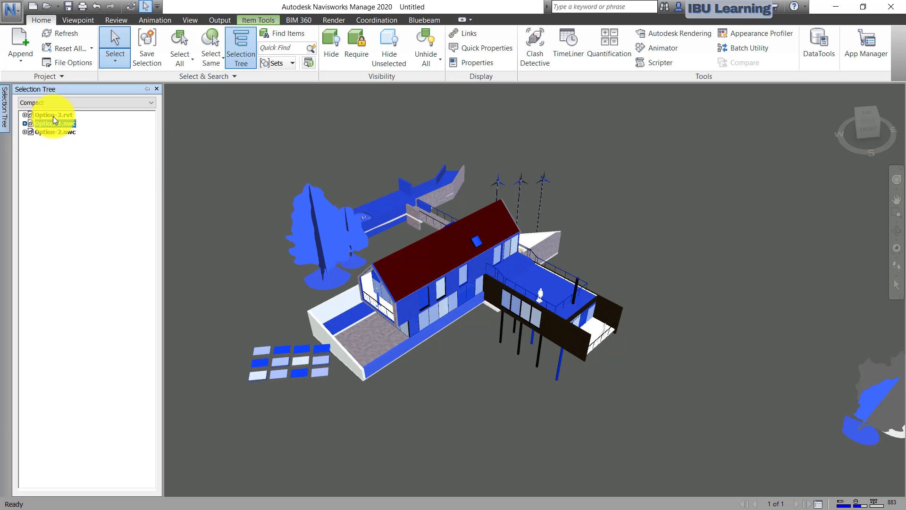
left_click(53, 115)
left_click(56, 121)
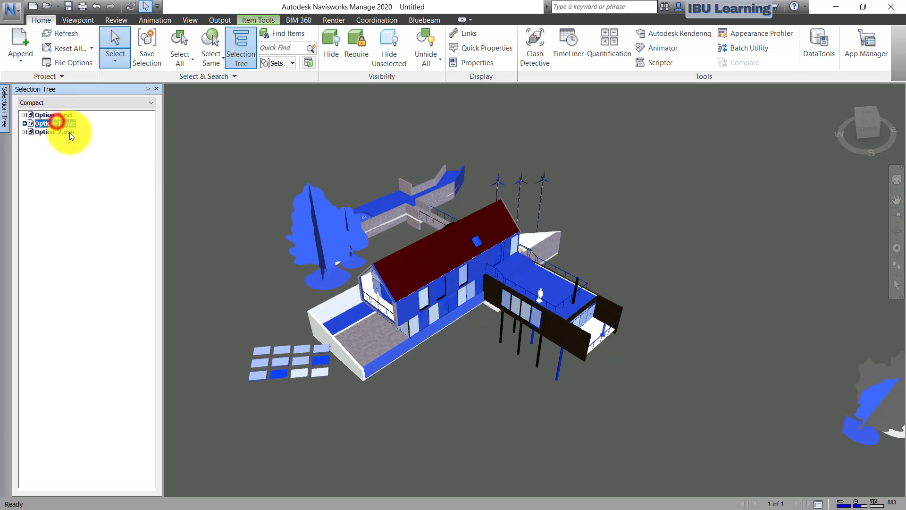
left_click(54, 132)
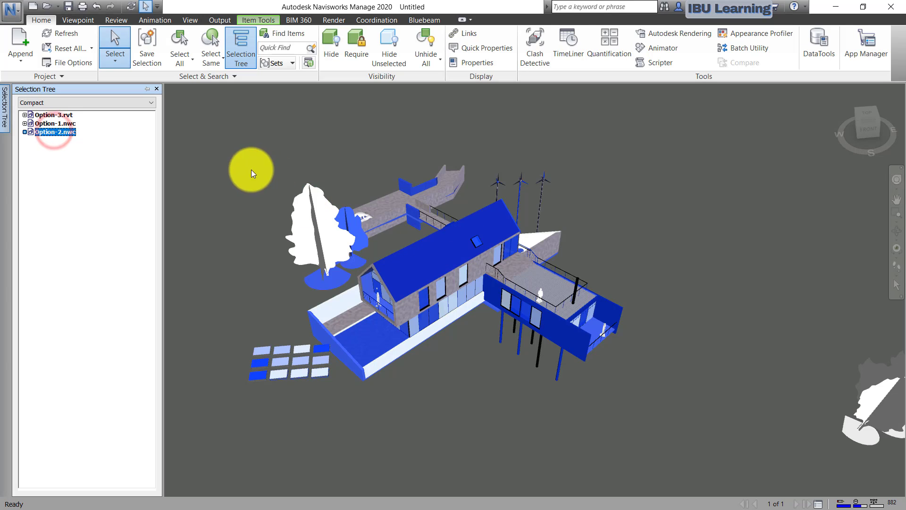
Step: Return to Revit and review the Navisworks external tools and the NWC export option, leaving without exporting
left_click(837, 7)
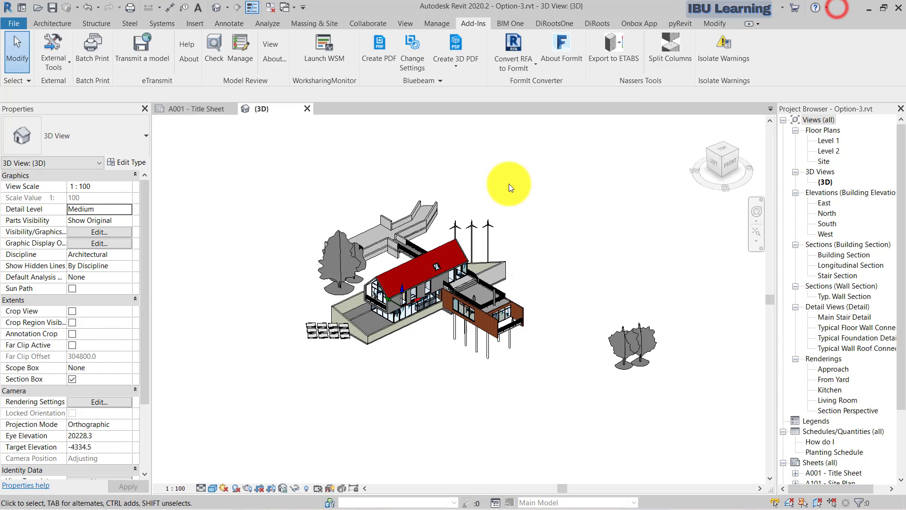
left_click(305, 175)
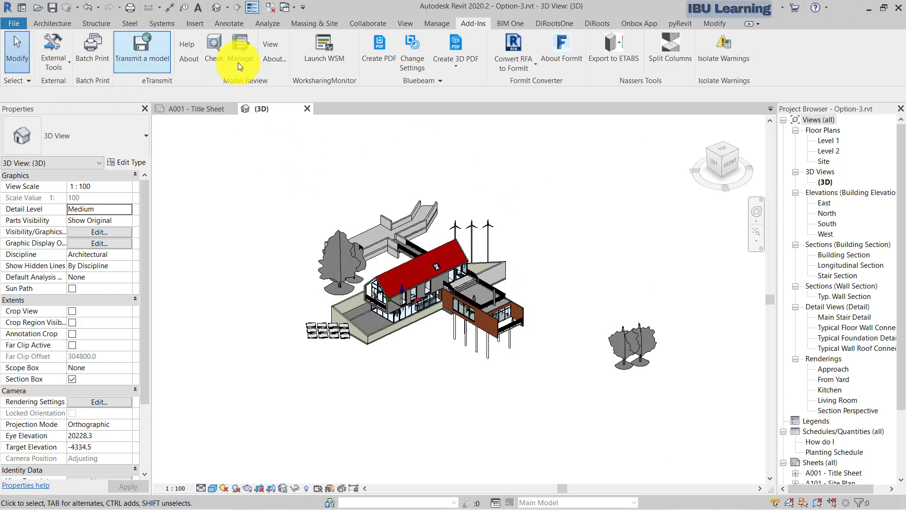
left_click(48, 63)
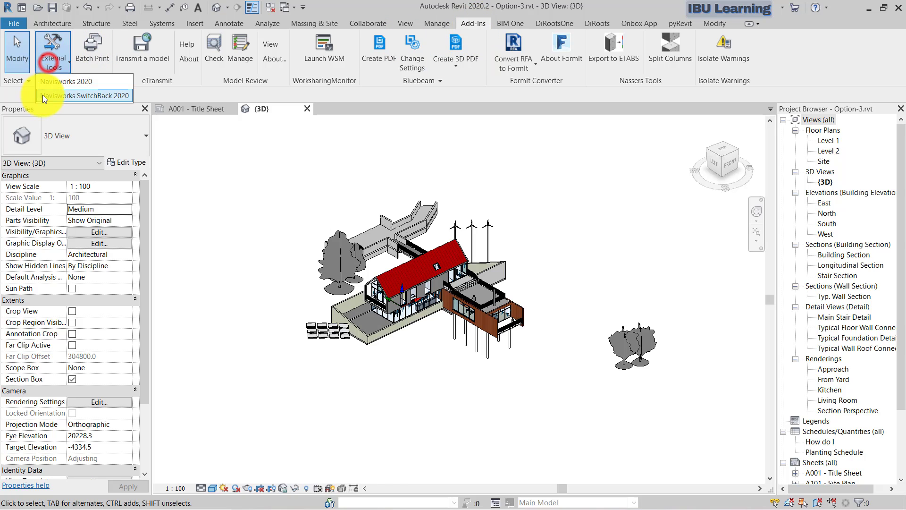
left_click(13, 24)
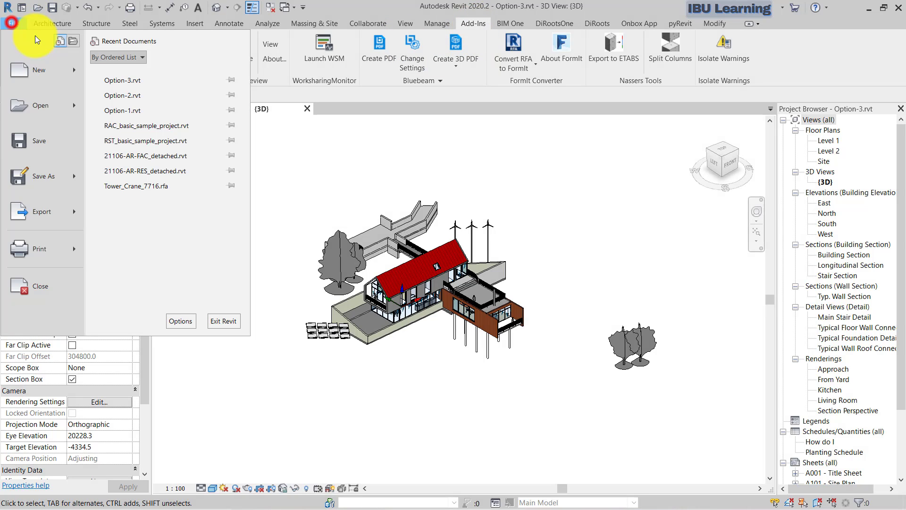
left_click(45, 207)
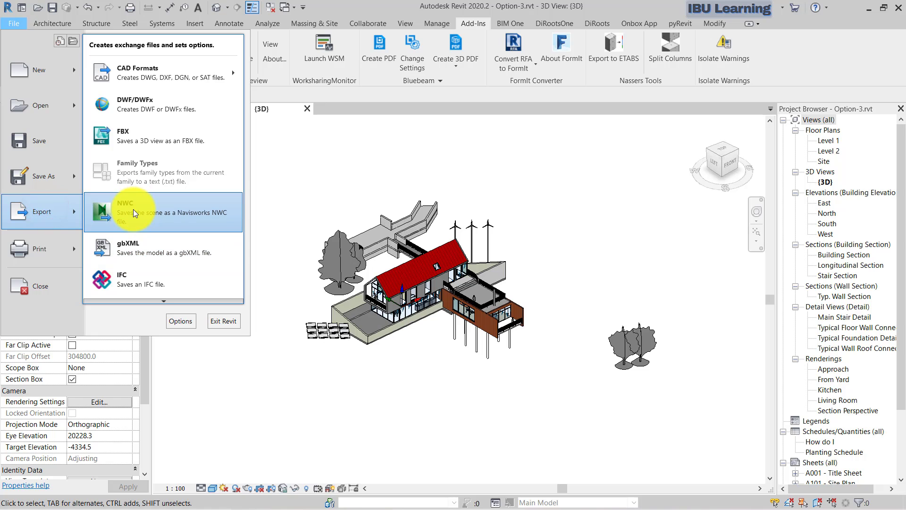
left_click(625, 208)
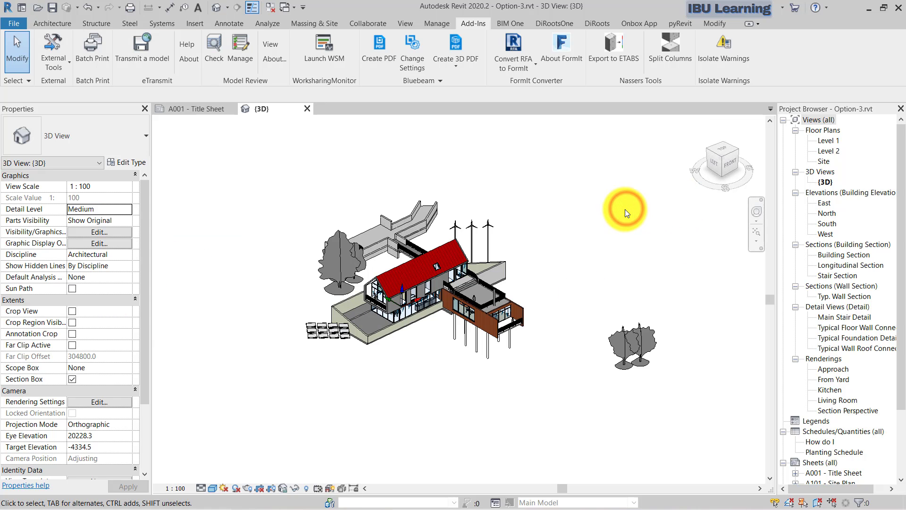